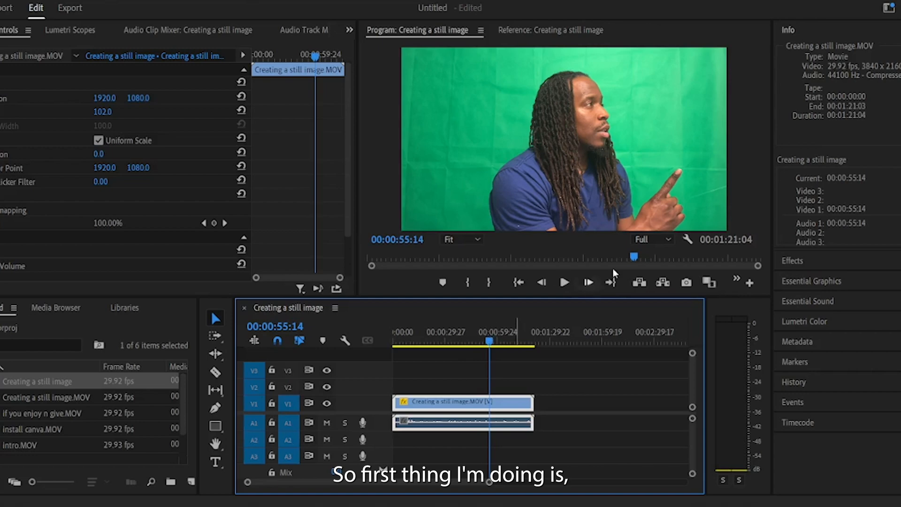
- Try to export the current frame as a PNG still image named Thumbnail
left_click(686, 283)
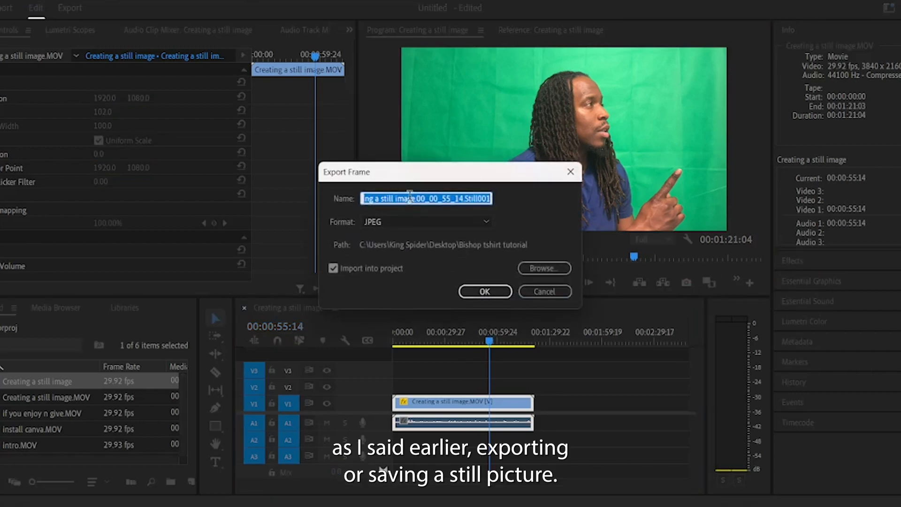
type("T")
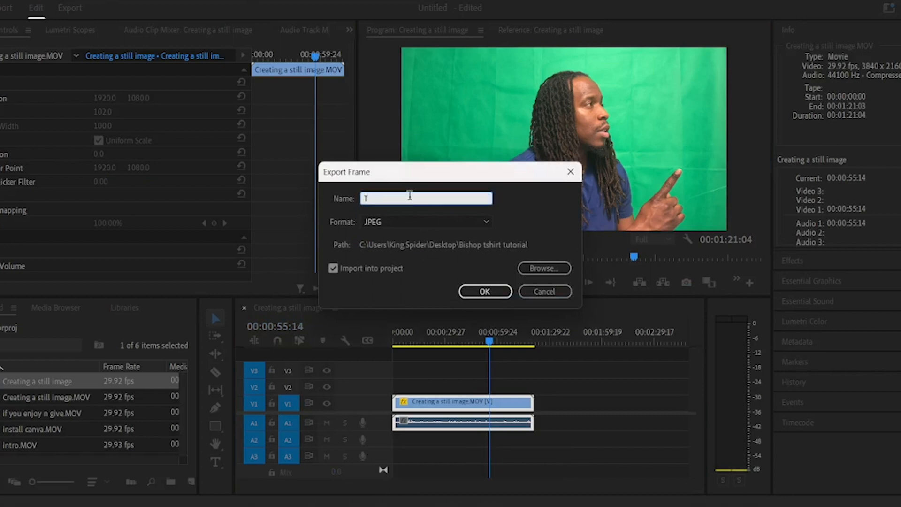
type("humbnail")
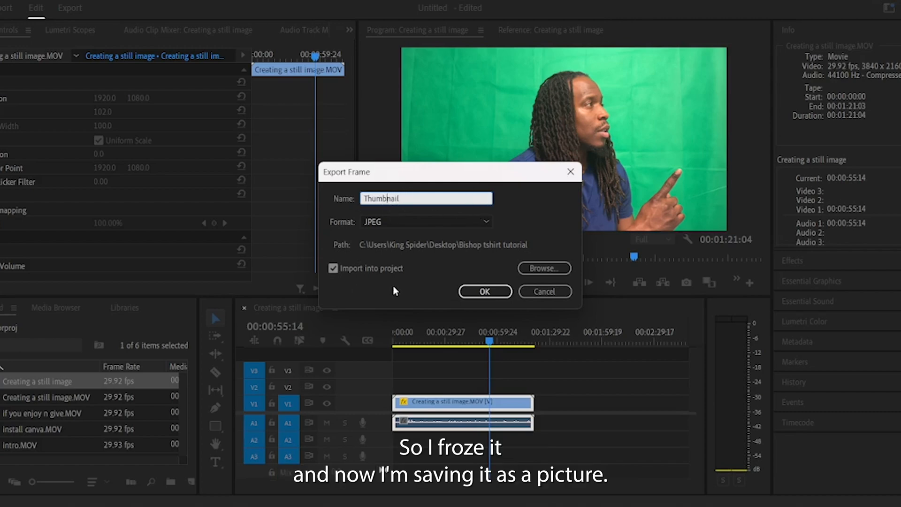
left_click(472, 221)
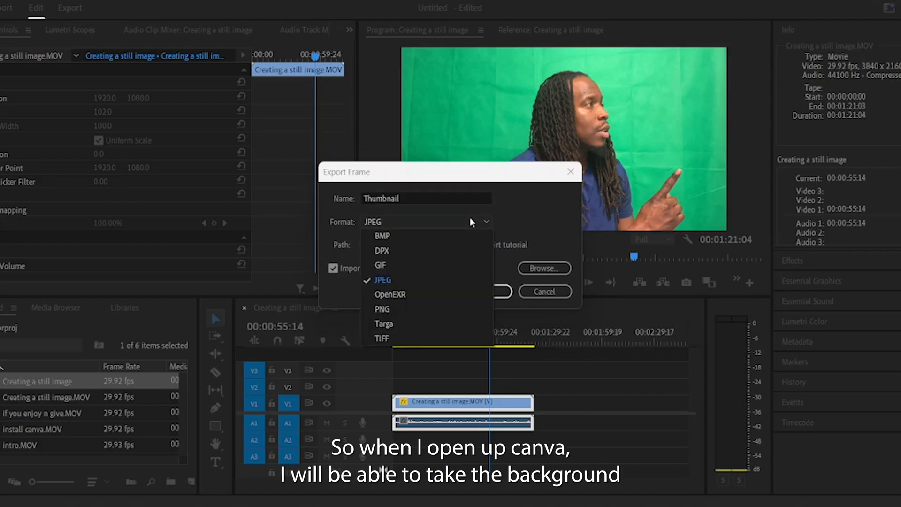
left_click(382, 311)
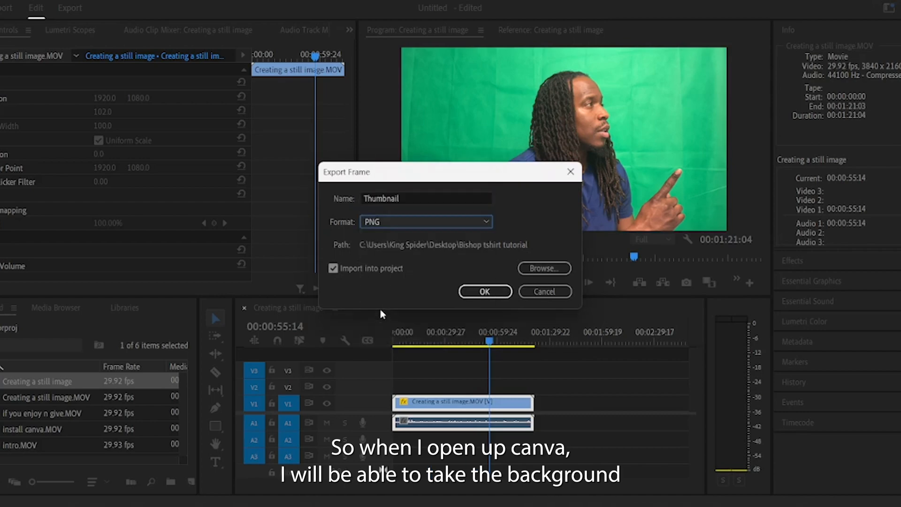
left_click(476, 295)
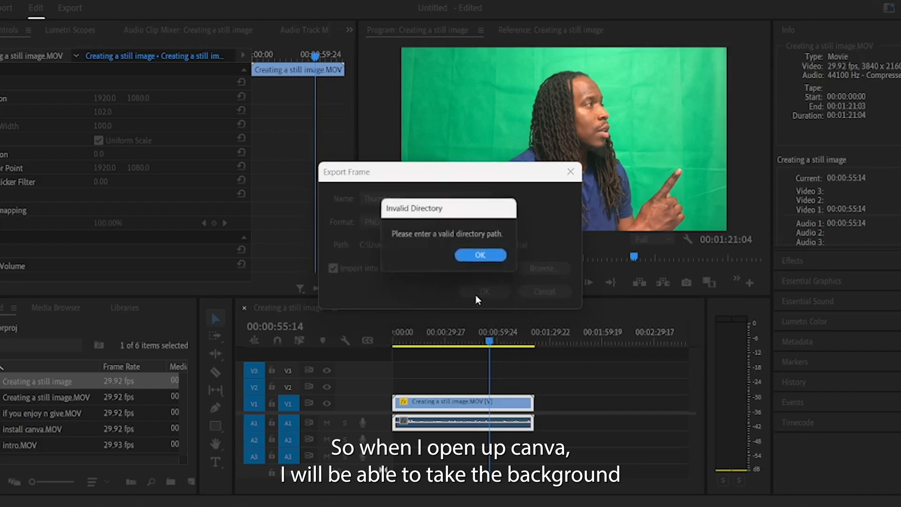
left_click(475, 261)
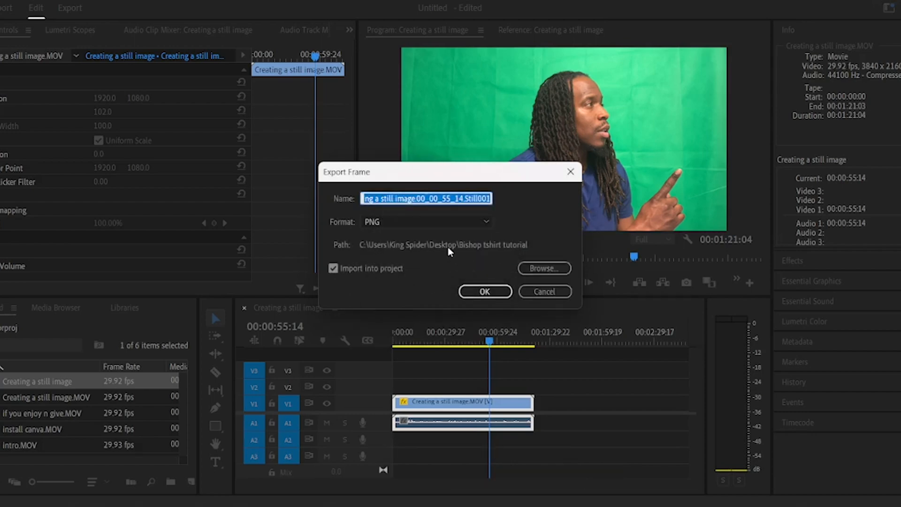
- Export the frame as a PNG under its default name to the Thumbnail folder on the Desktop
left_click(449, 247)
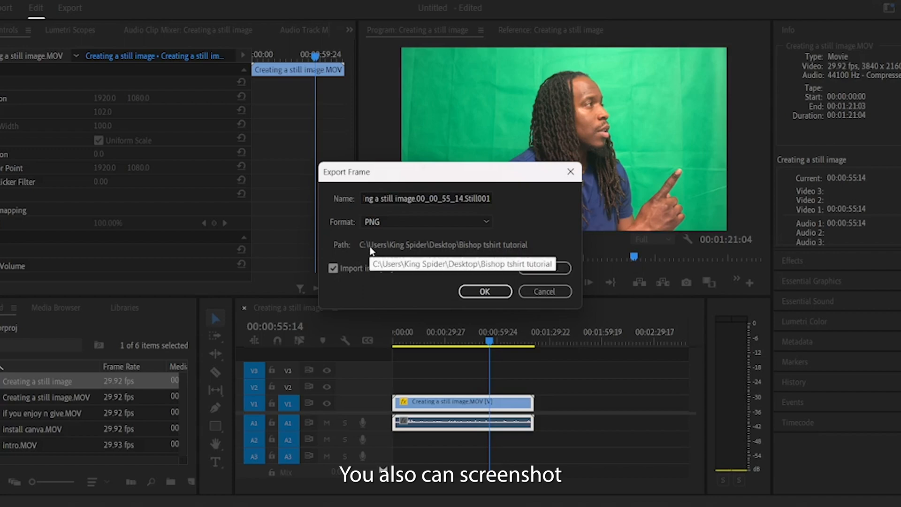
left_click(545, 266)
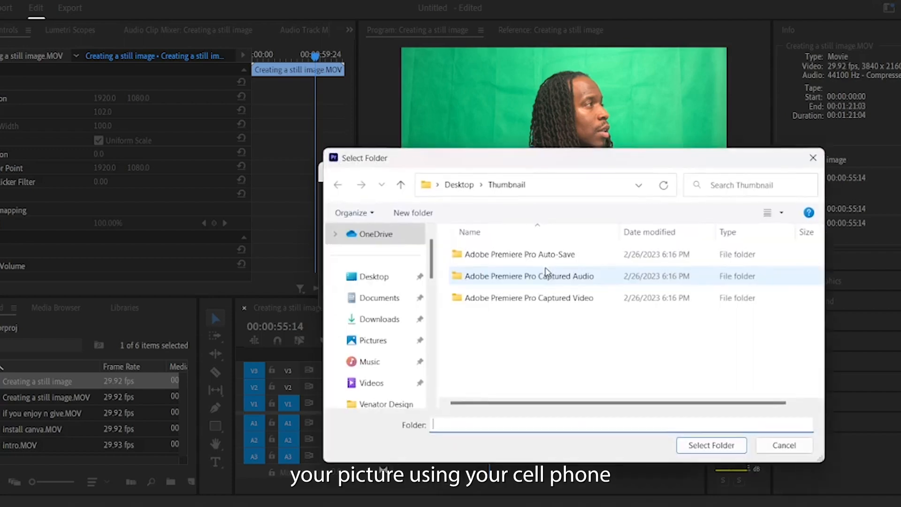
left_click(388, 277)
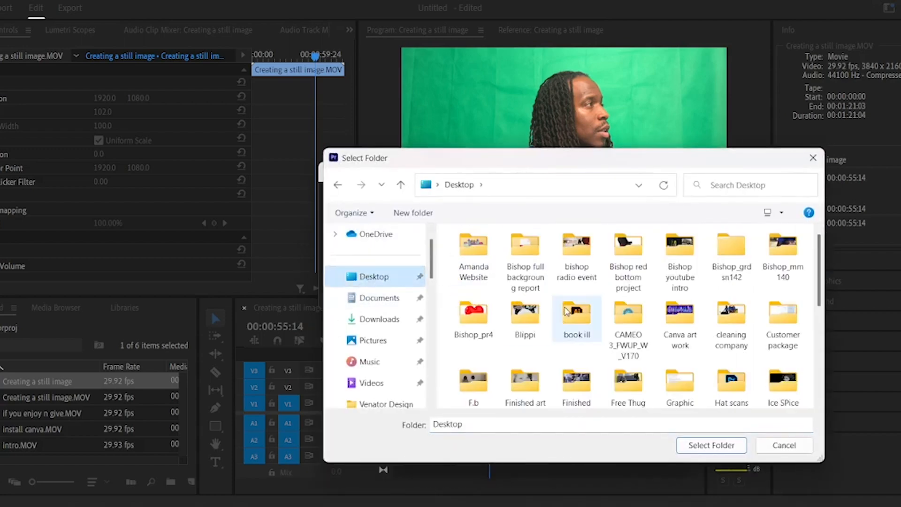
scroll(589, 300, "down", 5)
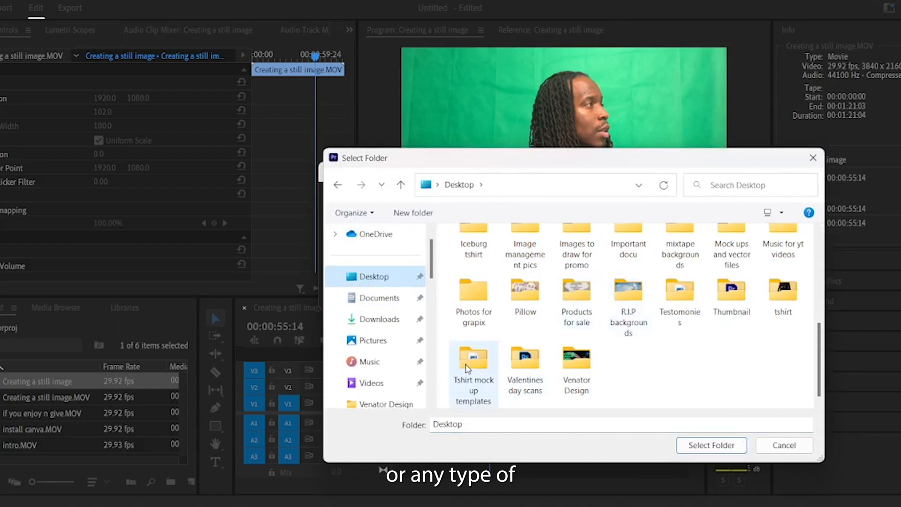
left_click(727, 294)
left_click(709, 446)
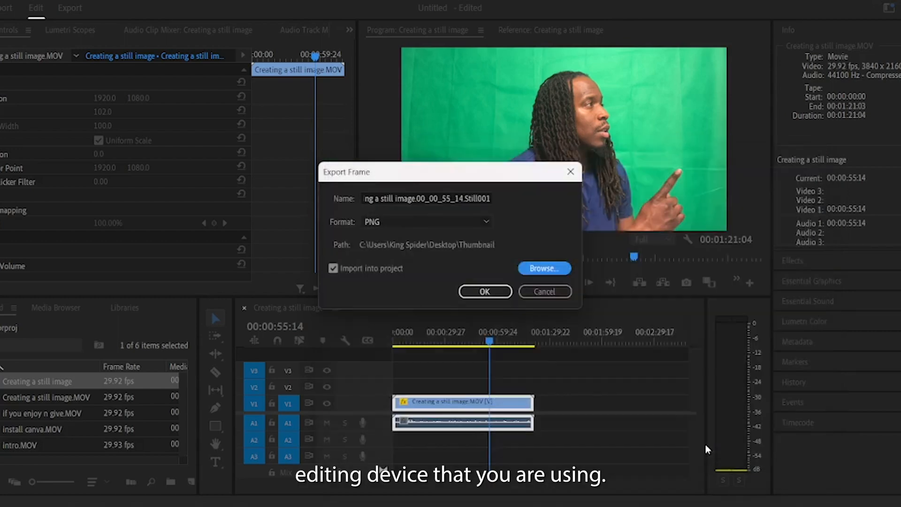
left_click(484, 291)
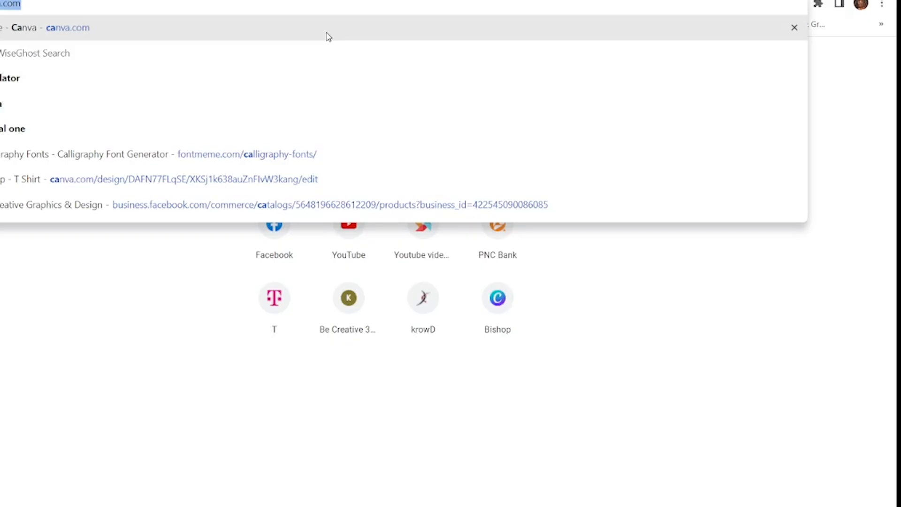
- Switch to the web browser, open canva.com and find the YouTube Thumbnail template category
key("Return")
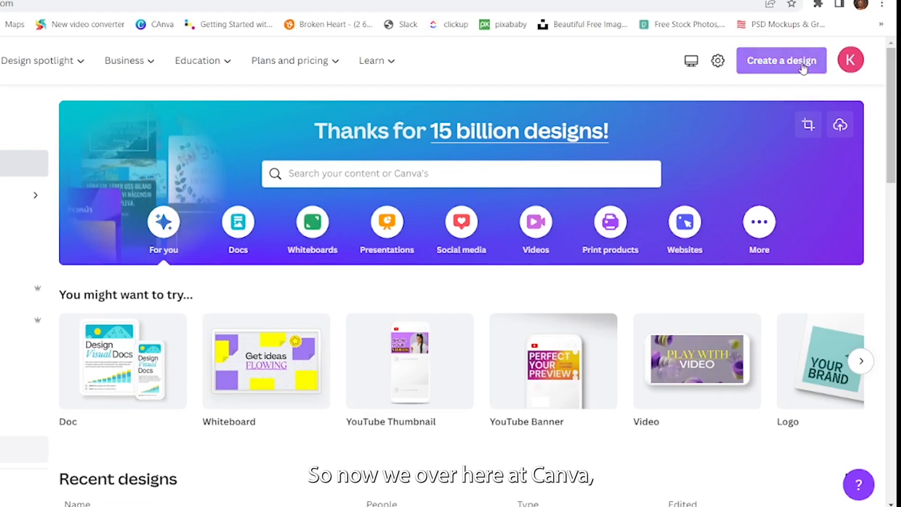
left_click(380, 176)
type("thumb")
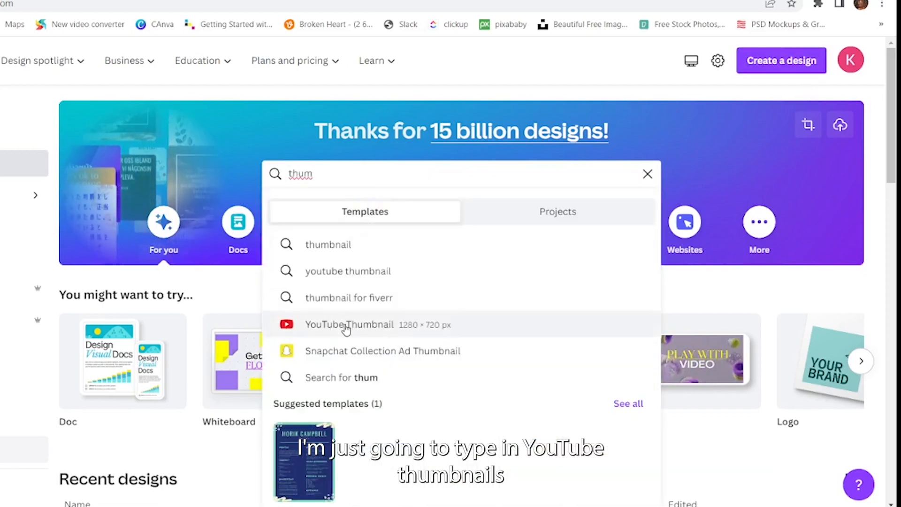
left_click(346, 324)
- Open the Black and Yellow Modern Business Pro Tips thumbnail template for customizing and delete its photo of the man in a suit
scroll(346, 328, "down", 4)
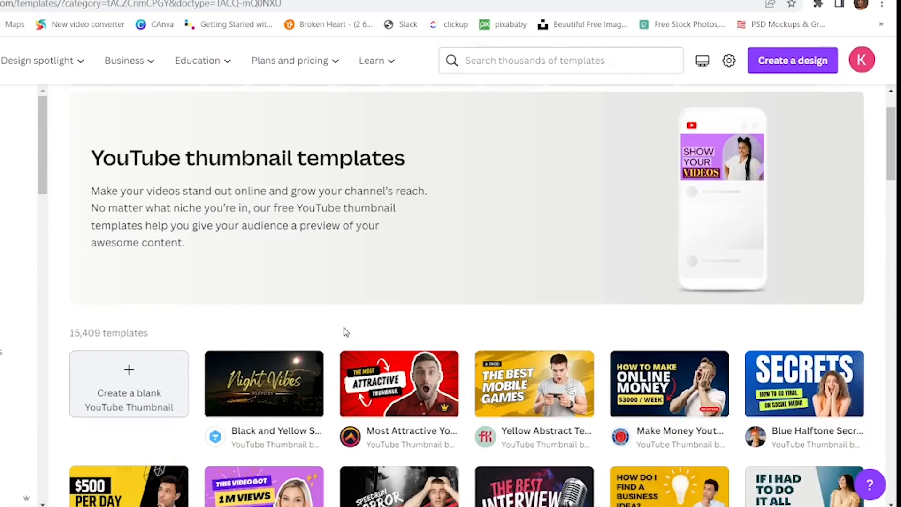
scroll(344, 331, "down", 1)
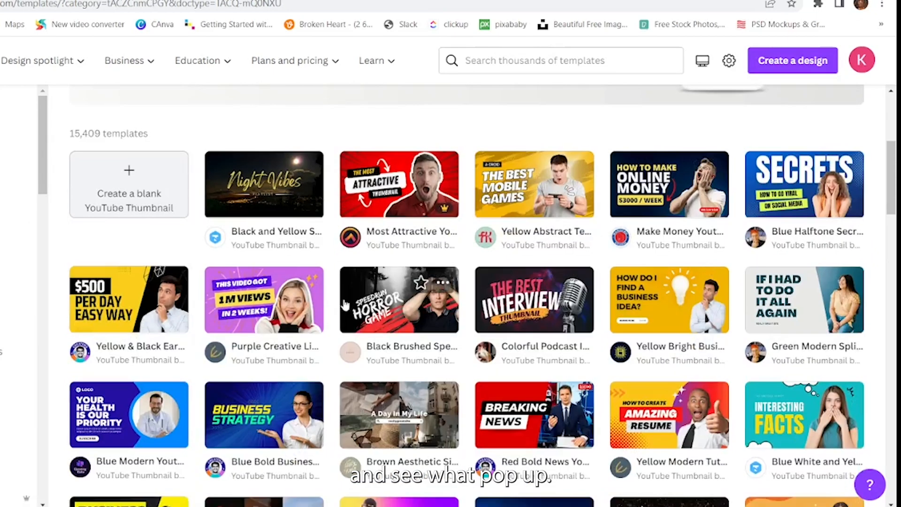
scroll(316, 304, "down", 3)
scroll(315, 304, "down", 1)
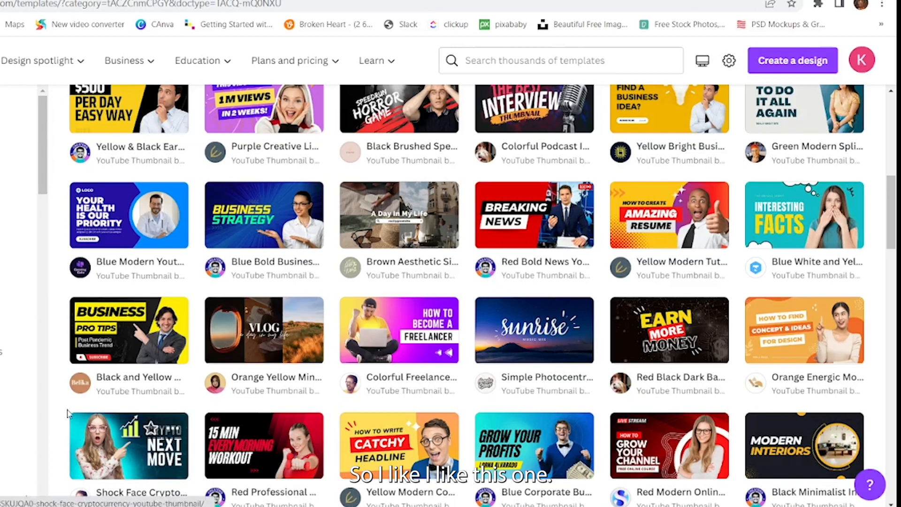
left_click(110, 342)
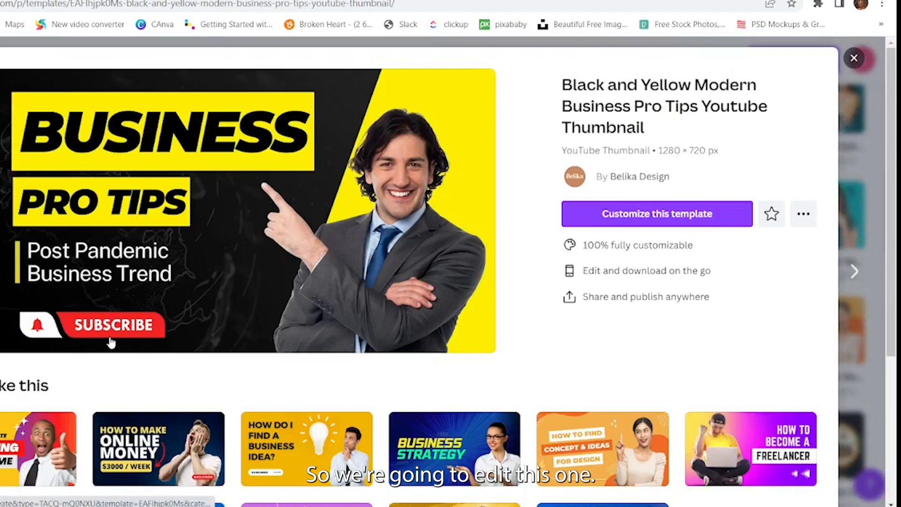
left_click(619, 219)
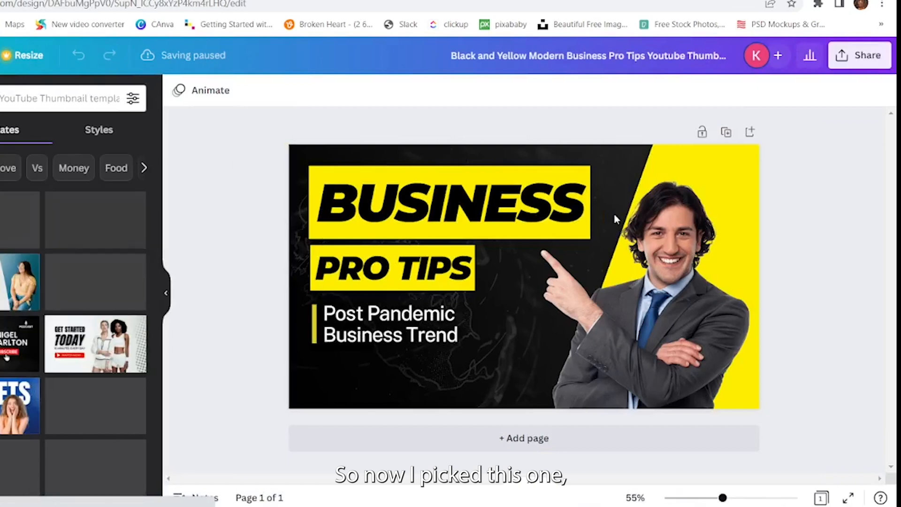
left_click(626, 327)
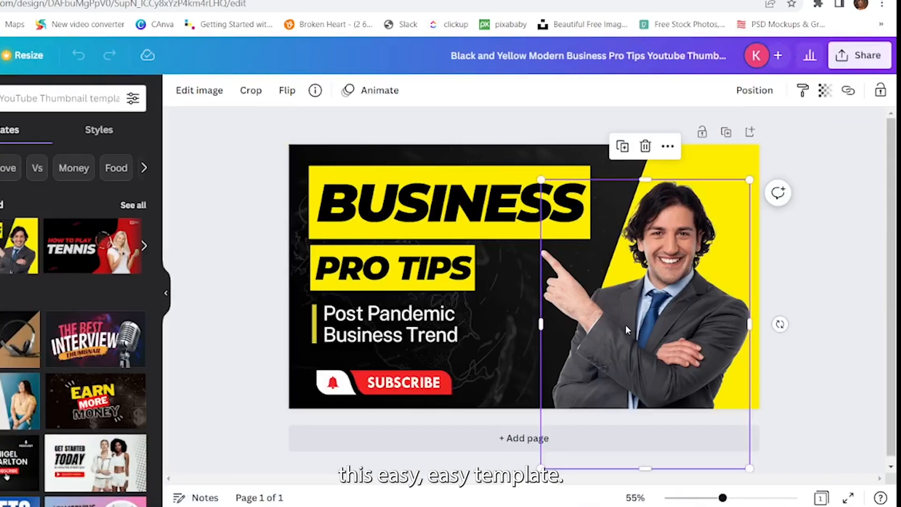
left_click(646, 147)
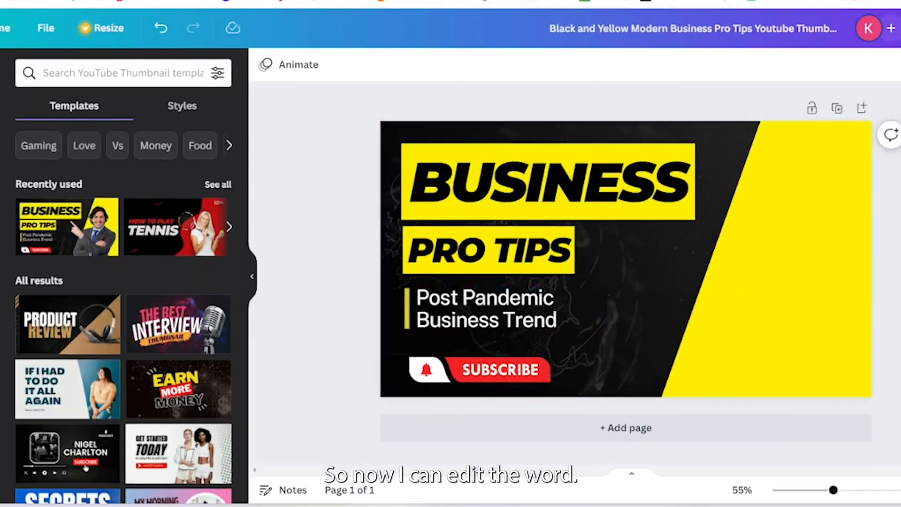
- Upload the exported still "Creating a still image.00_00_55_14.Still001" from the Desktop's Thumbnail folder
left_click(1, 191)
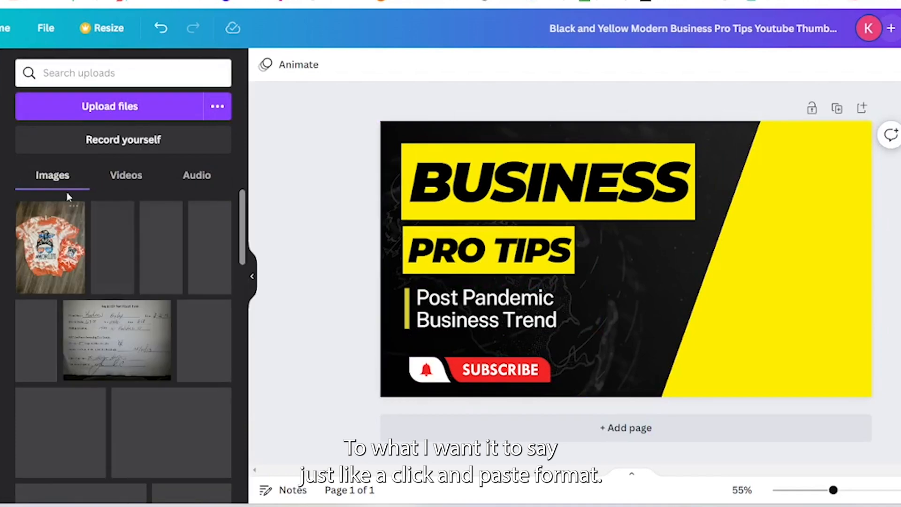
left_click(103, 105)
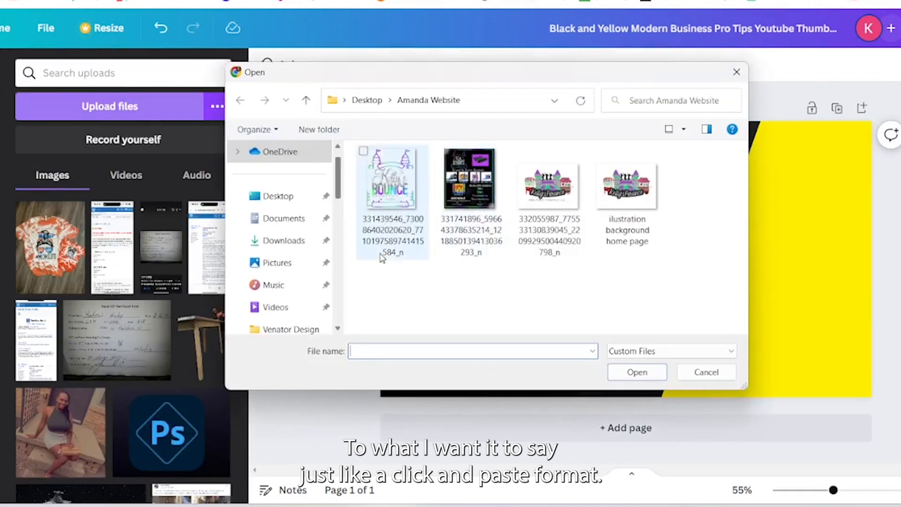
left_click(298, 199)
scroll(488, 227, "down", 1)
scroll(488, 228, "down", 5)
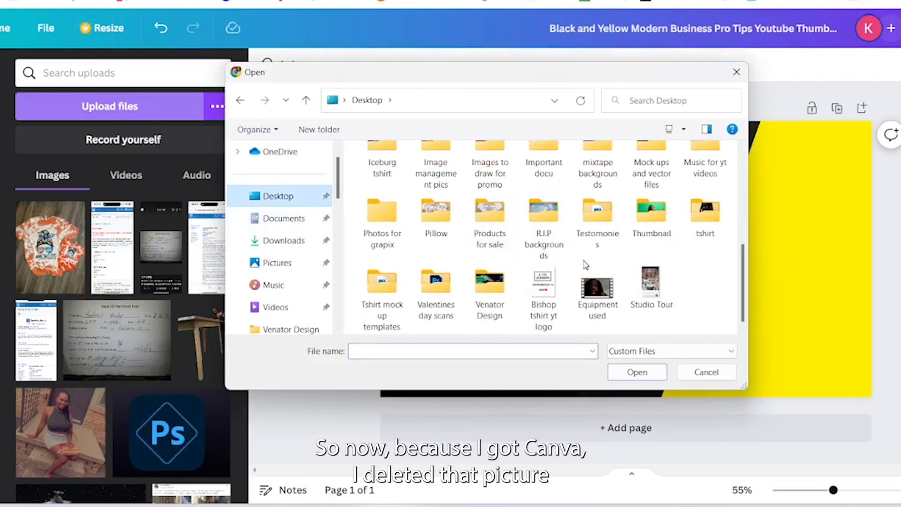
left_click(661, 225)
double_click(661, 224)
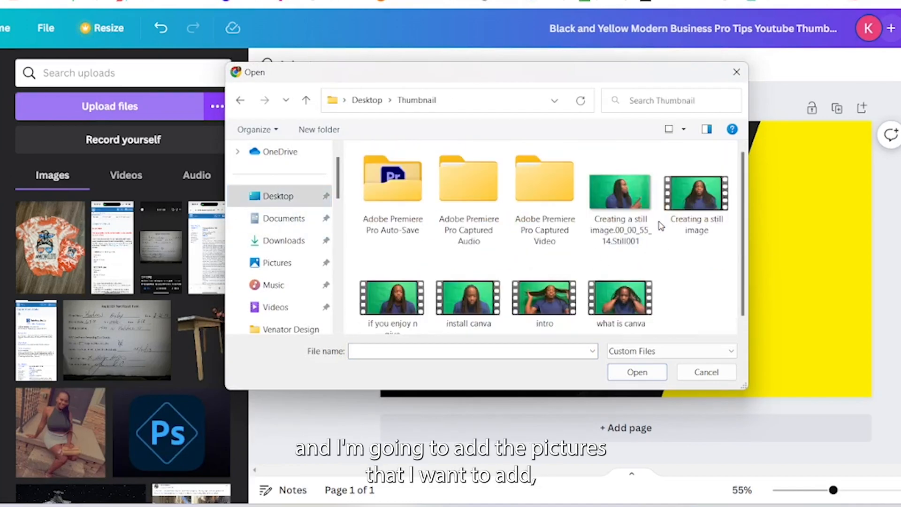
left_click(619, 202)
left_click(649, 375)
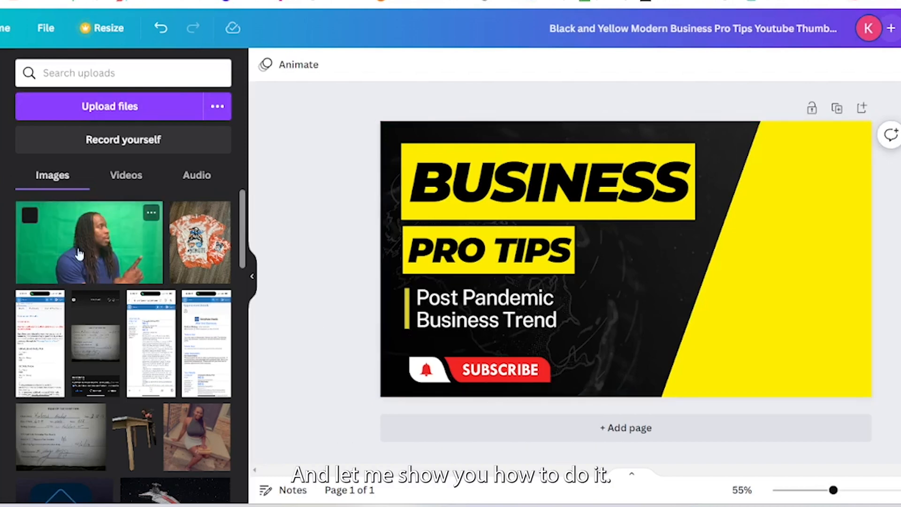
- Add the uploaded green-screen photo to the design and place it in the page's lower-right area
left_click(150, 213)
left_click(90, 224)
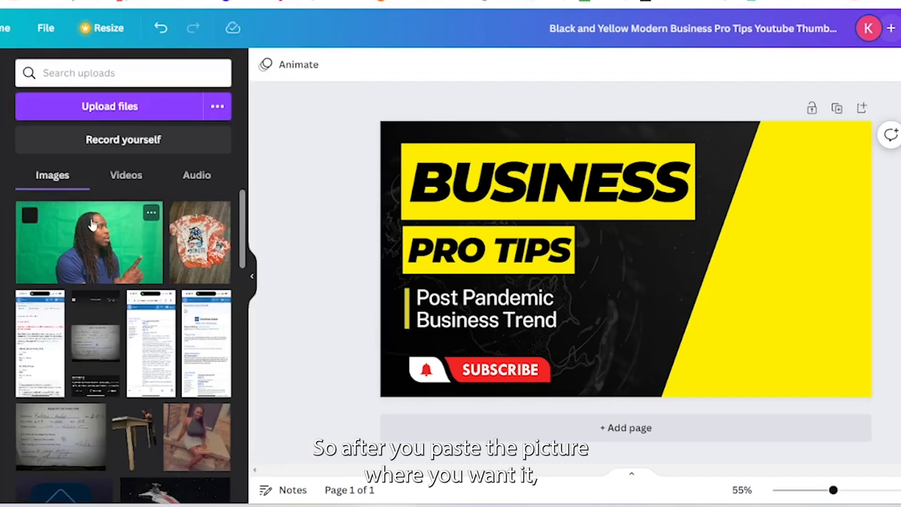
left_click(90, 225)
left_click_drag(451, 269, 512, 309)
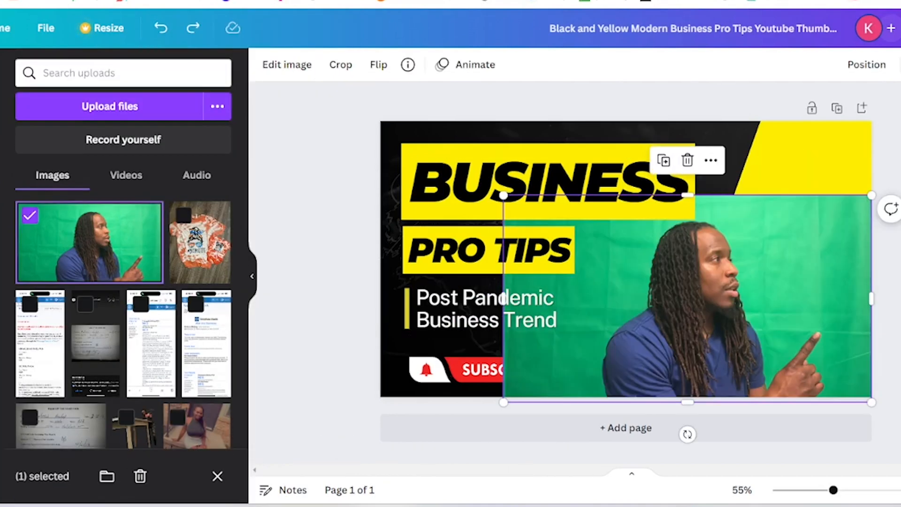
- Remove the green-screen background from the photo, then slightly enlarge the cutout and shift it upward
left_click(300, 66)
left_click(136, 288)
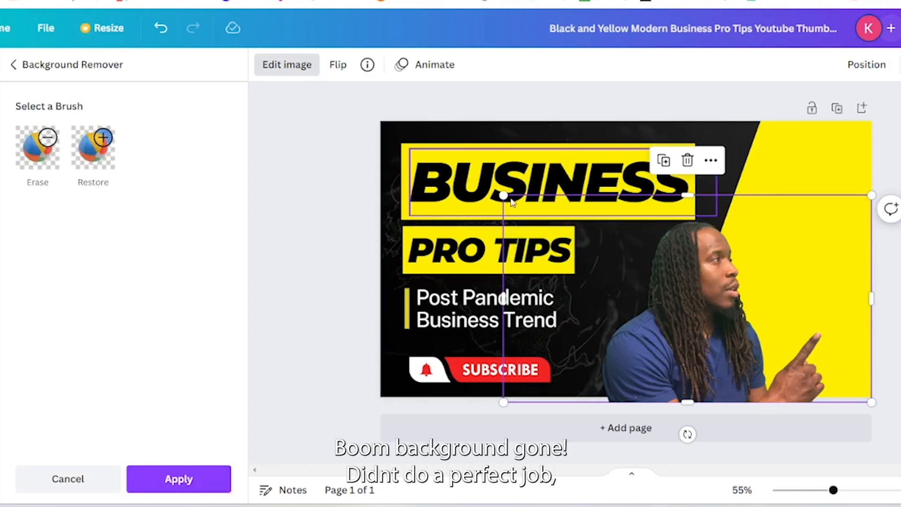
left_click_drag(504, 196, 460, 170)
left_click_drag(676, 339, 686, 320)
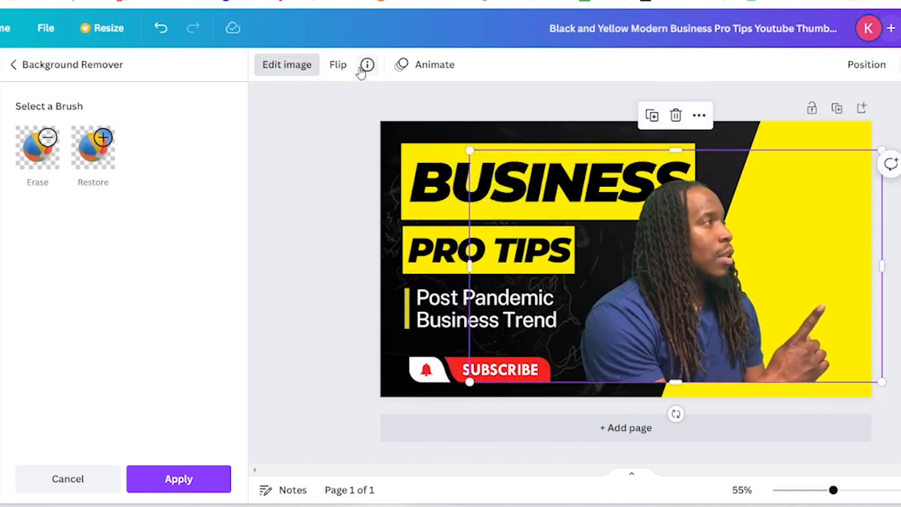
- Flip the cutout horizontally and move it over the yellow area, flush with the page's bottom edge
left_click(347, 70)
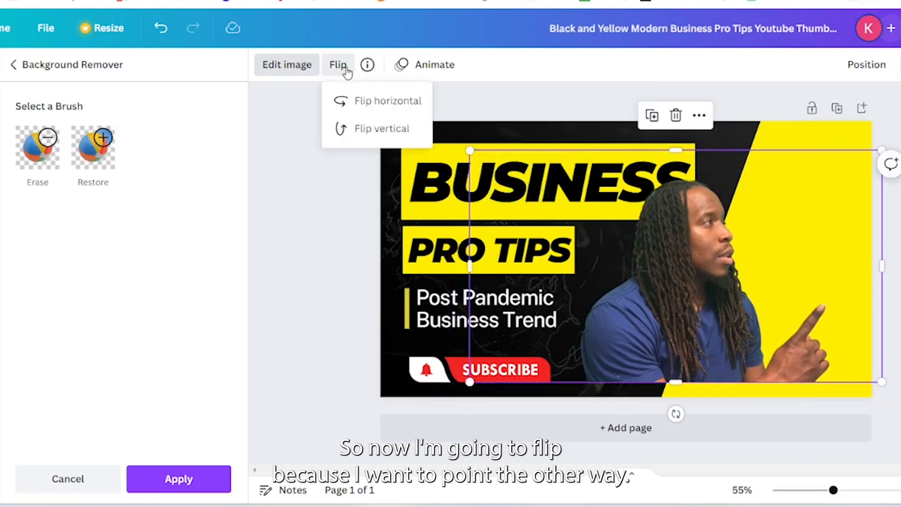
left_click(371, 110)
left_click(371, 110)
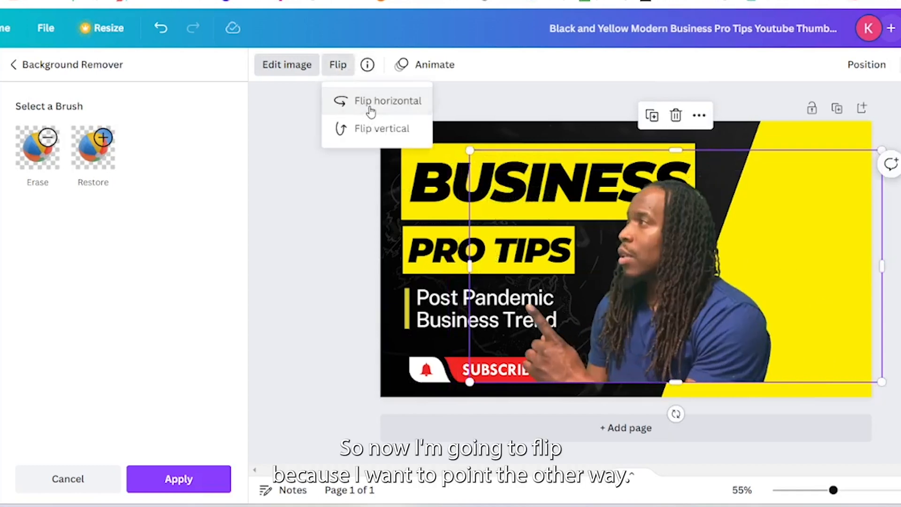
left_click(649, 317)
left_click_drag(649, 319, 752, 332)
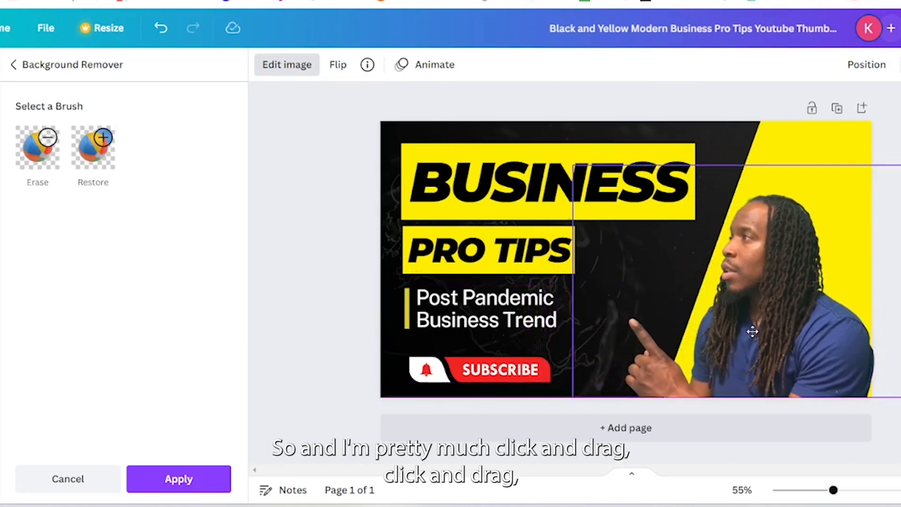
left_click_drag(752, 332, 753, 331)
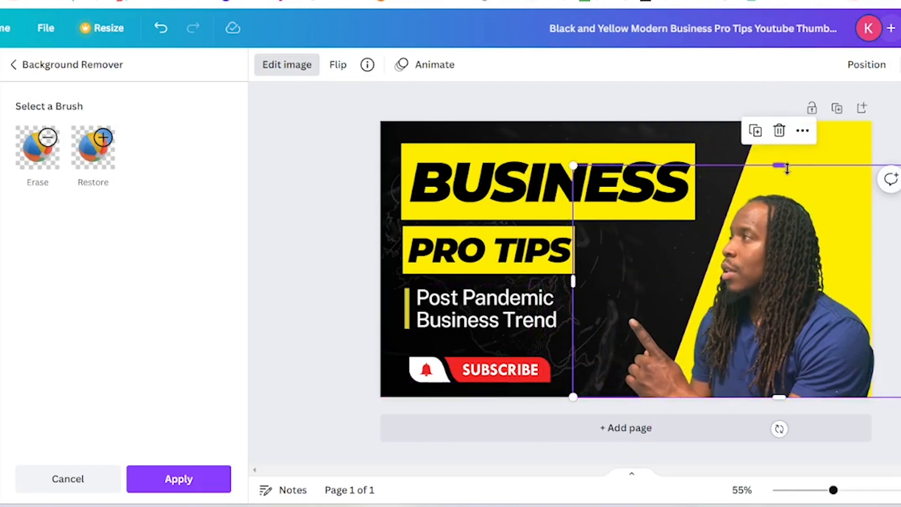
- Enlarge the man's cutout to nearly the full page height and shift it toward the text, flush with the page's bottom edge
left_click_drag(784, 168, 789, 125)
left_click_drag(809, 305, 782, 299)
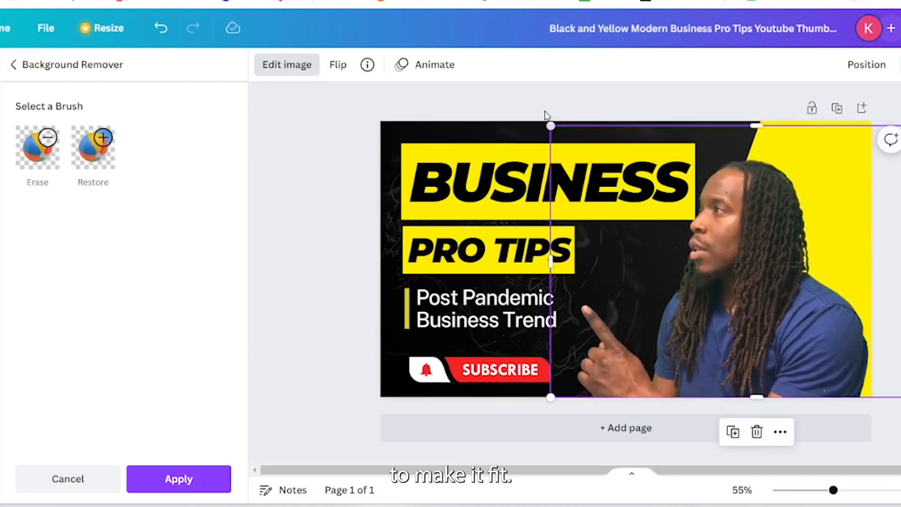
left_click_drag(550, 125, 539, 118)
left_click_drag(717, 282, 731, 281)
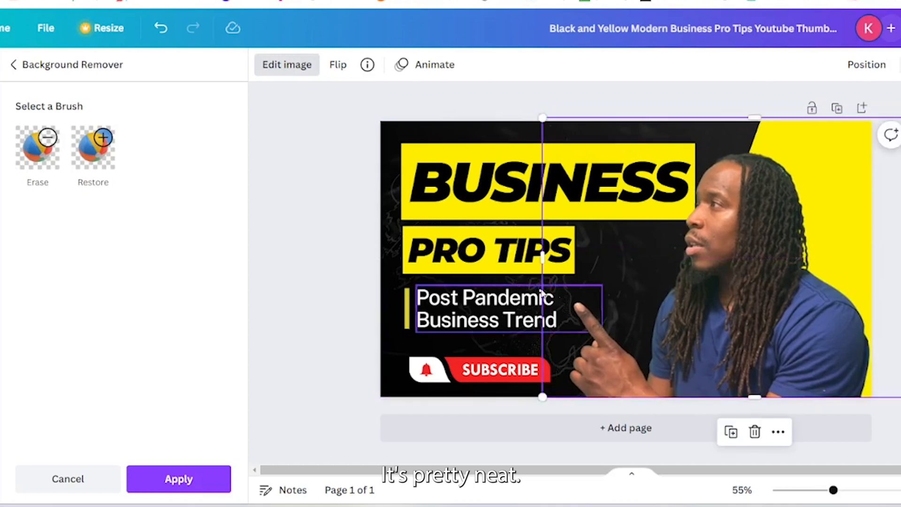
- Replace the headline "BUSINESS" with "HOW TO"
left_click(624, 197)
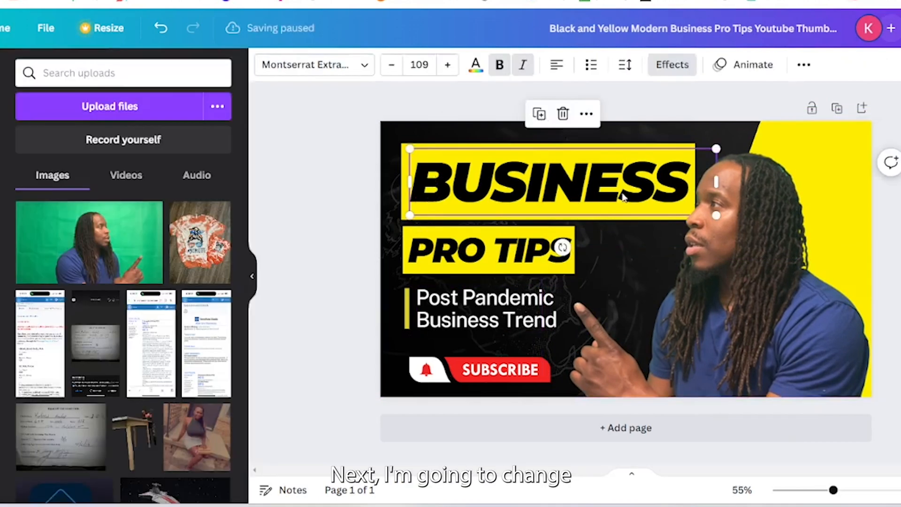
double_click(681, 181)
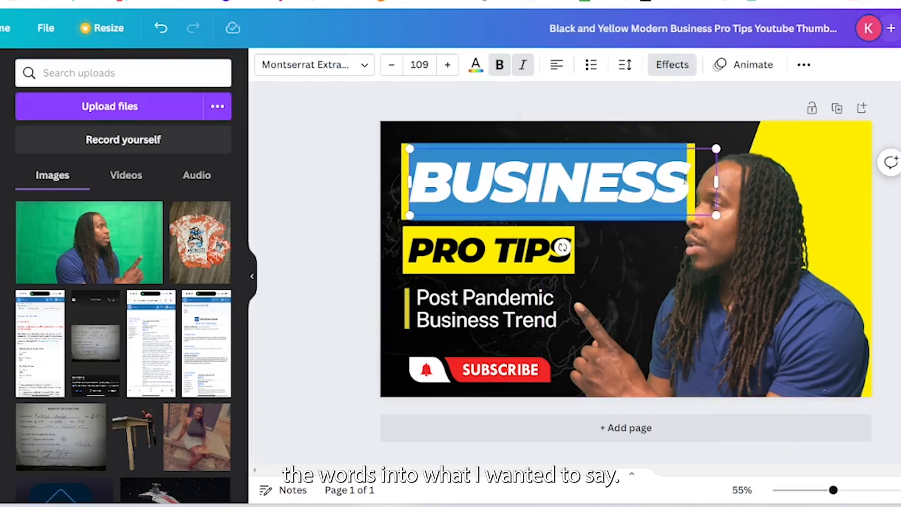
type("HO")
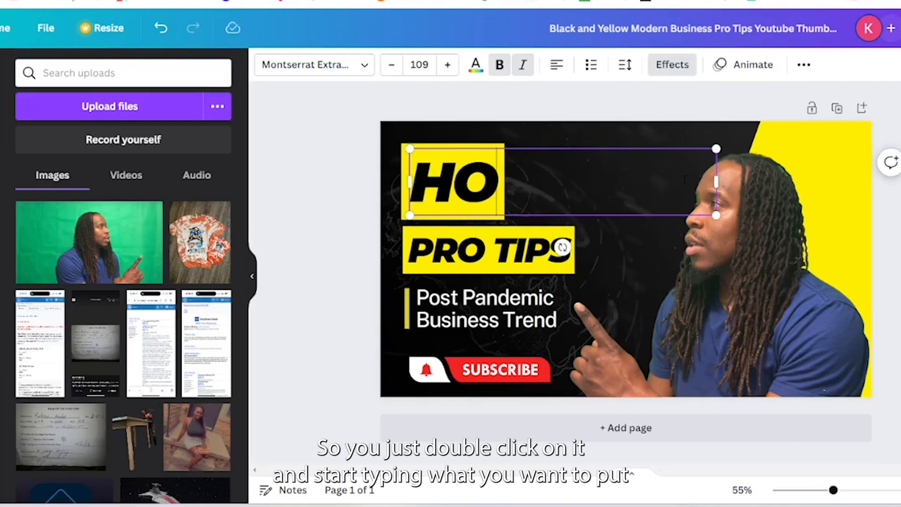
type("W TO")
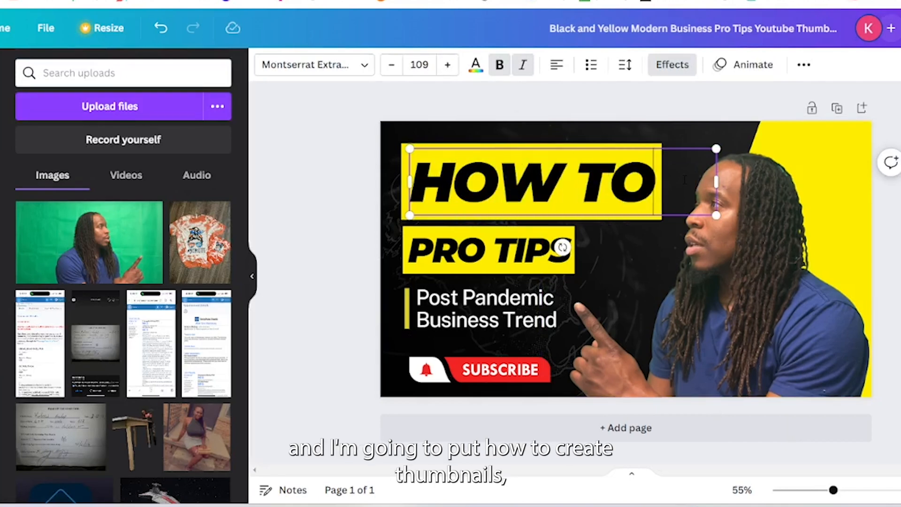
- Replace "PRO TIPS" with "CREATE THUMBNAILS" and shrink the text to about size 44.6 so it fits on two lines
double_click(494, 258)
type("CREA")
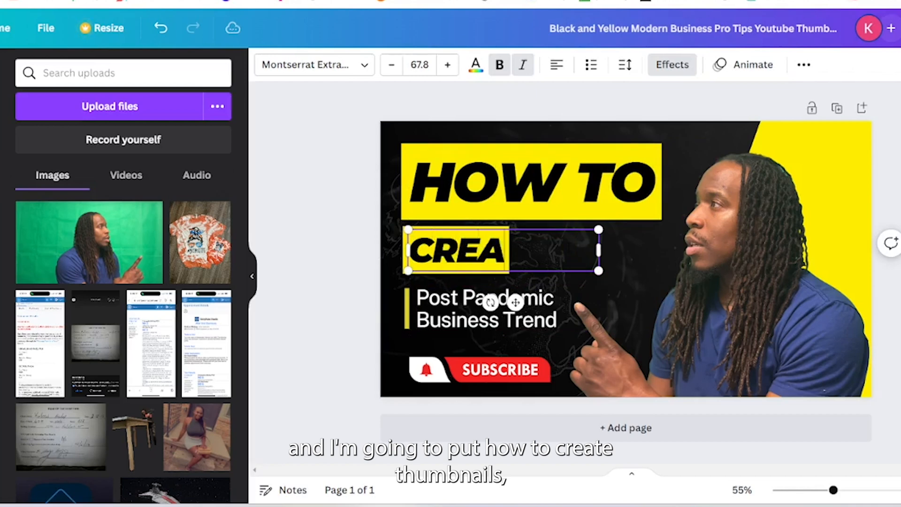
type("TE THUMBNAILS")
left_click_drag(599, 300, 630, 258)
- Replace the "Post Pandemic Business Trend" subtitle with "FAST,EASY FREE" and place it just below "CREATE THUMBNAILS"
left_click(486, 310)
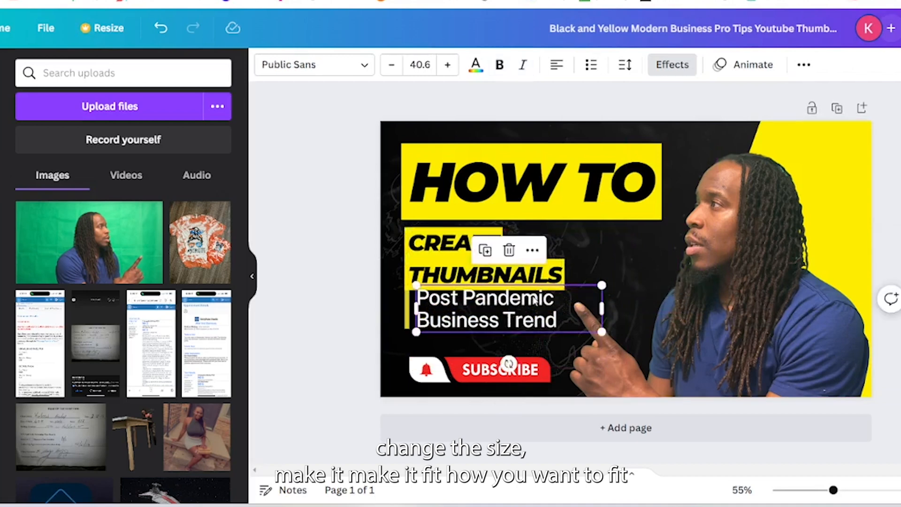
double_click(485, 310)
type("FAST,")
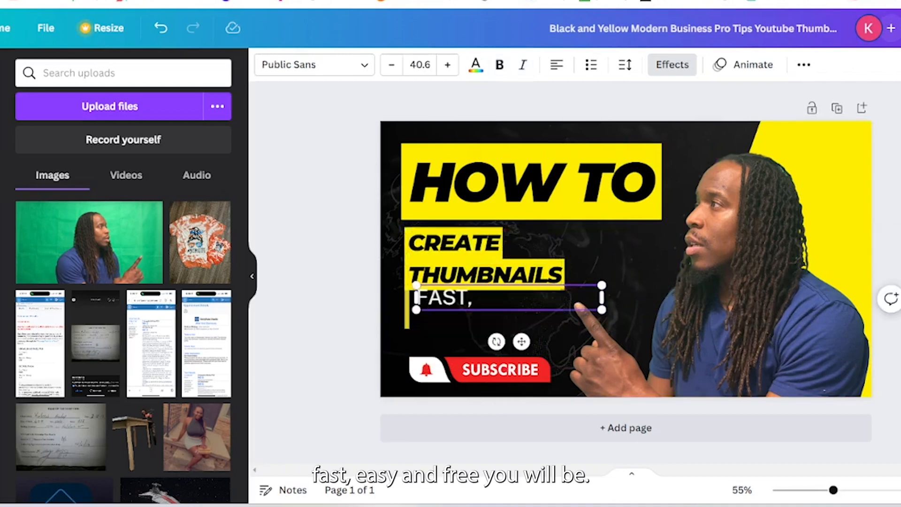
type("EASY FREE")
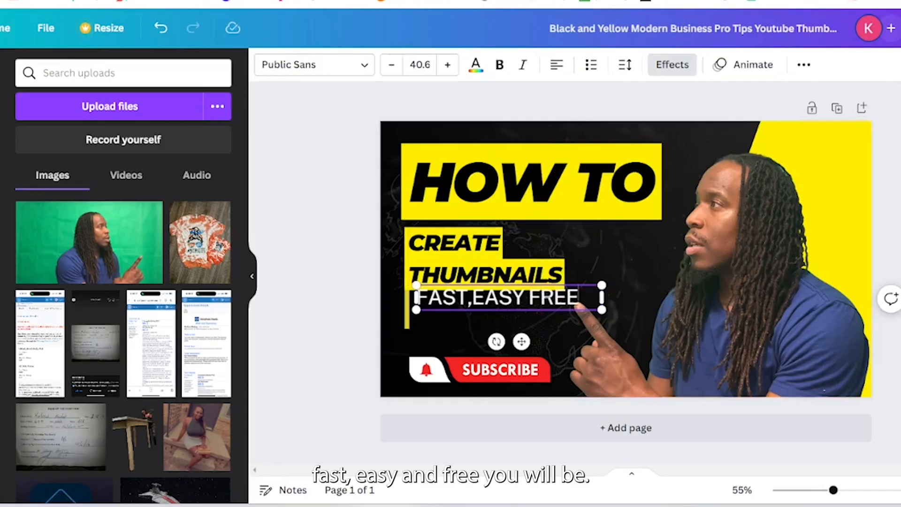
left_click(333, 294)
left_click_drag(447, 304, 441, 315)
left_click(333, 356)
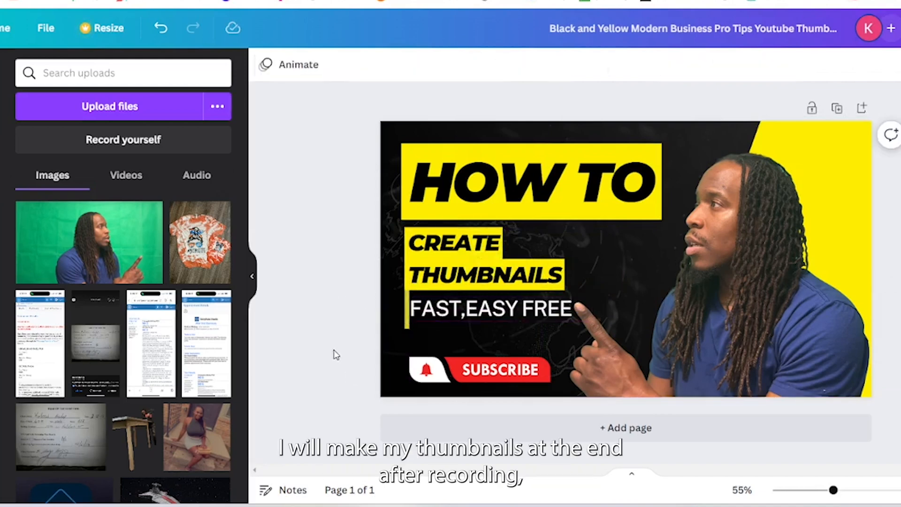
- Recolor the "CREATE THUMBNAILS" text blue and enlarge it, keeping the "FAST,EASY FREE" line directly below
left_click(409, 266)
left_click(437, 259)
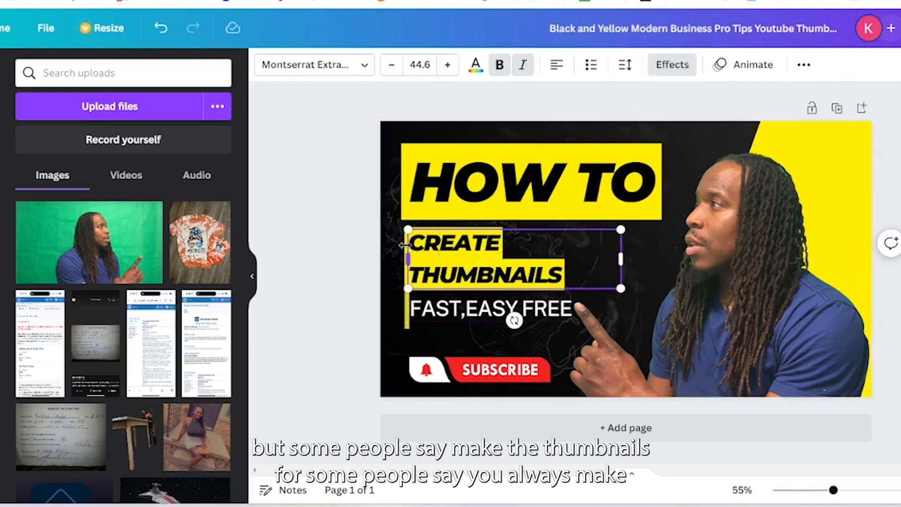
left_click(406, 316)
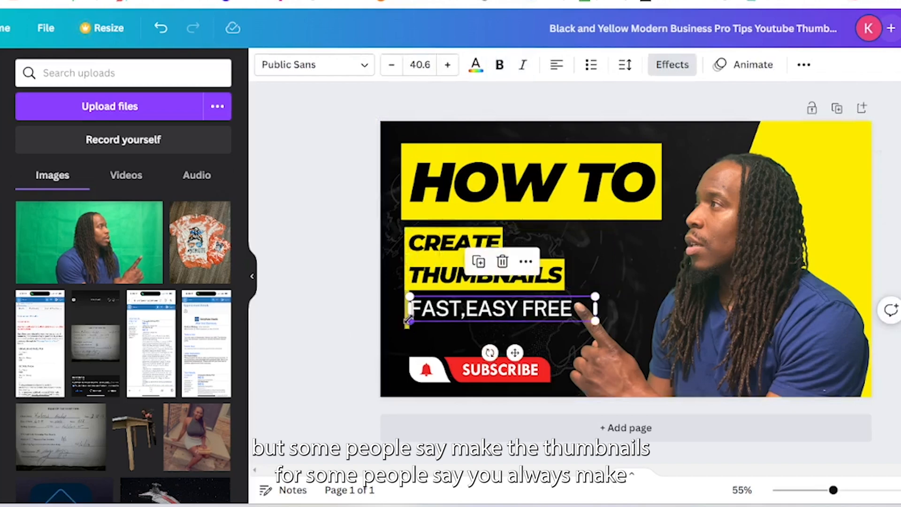
left_click(547, 263)
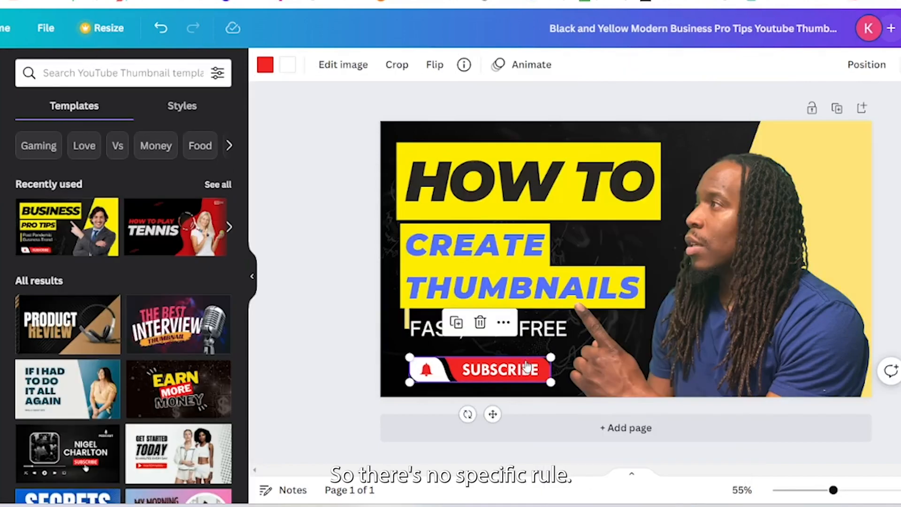
- Delete the red Subscribe badge from the thumbnail and bring up the uploaded images
right_click(525, 368)
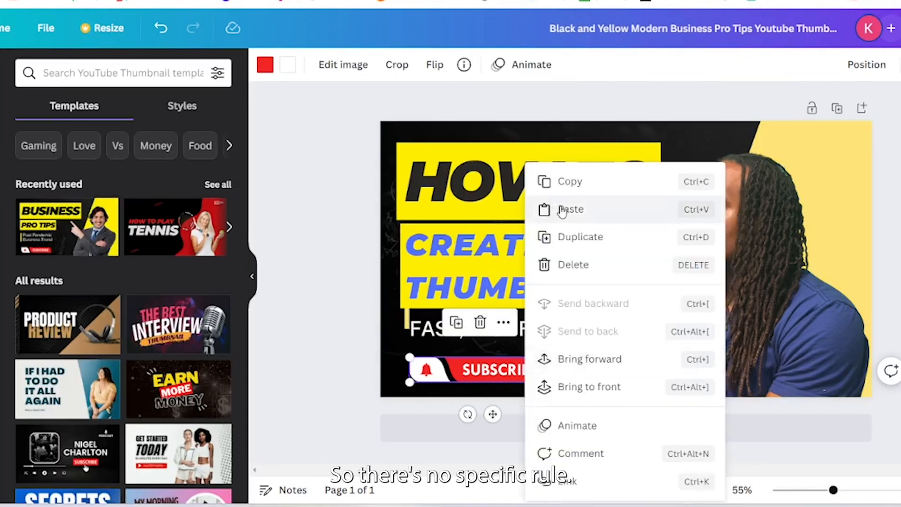
left_click(566, 264)
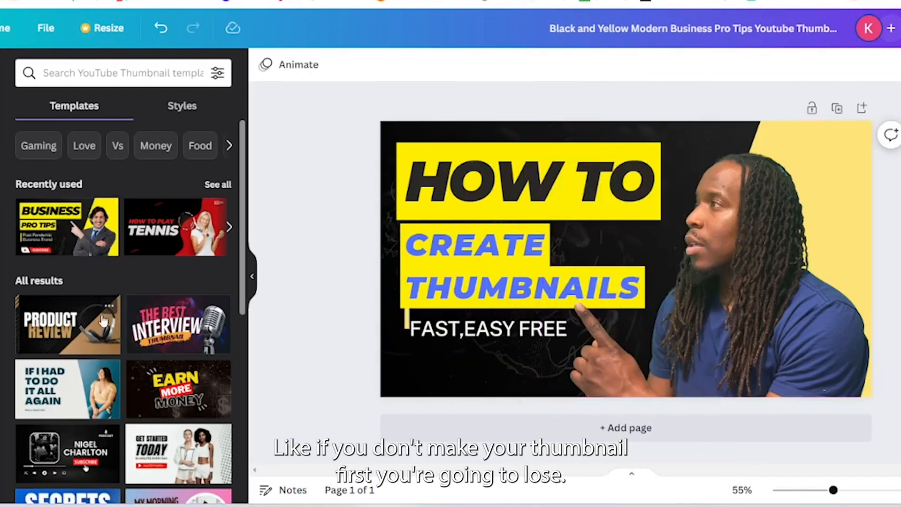
left_click(1, 181)
scroll(158, 239, "down", 3)
scroll(146, 320, "up", 3)
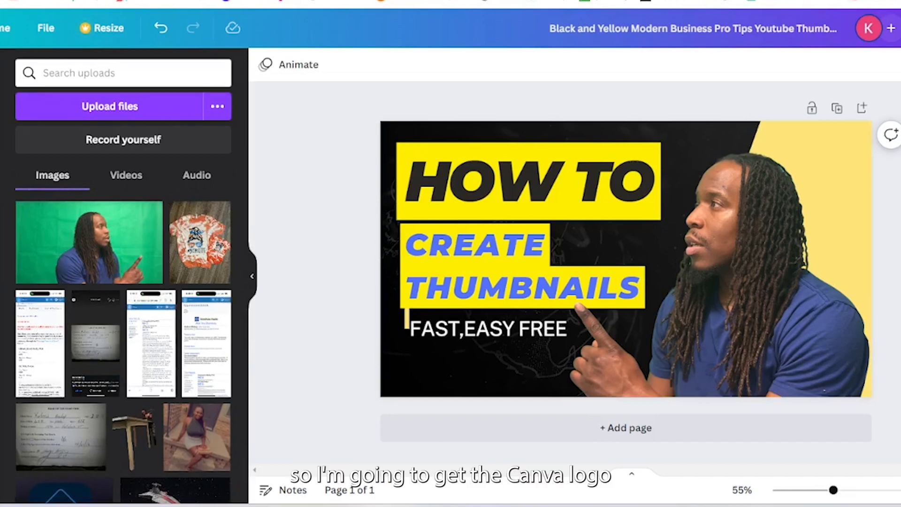
- Open Google in a new browser tab and search for images of "canva"
left_click(301, 1)
type("cg")
key("BackSpace")
key("BackSpace")
type("google")
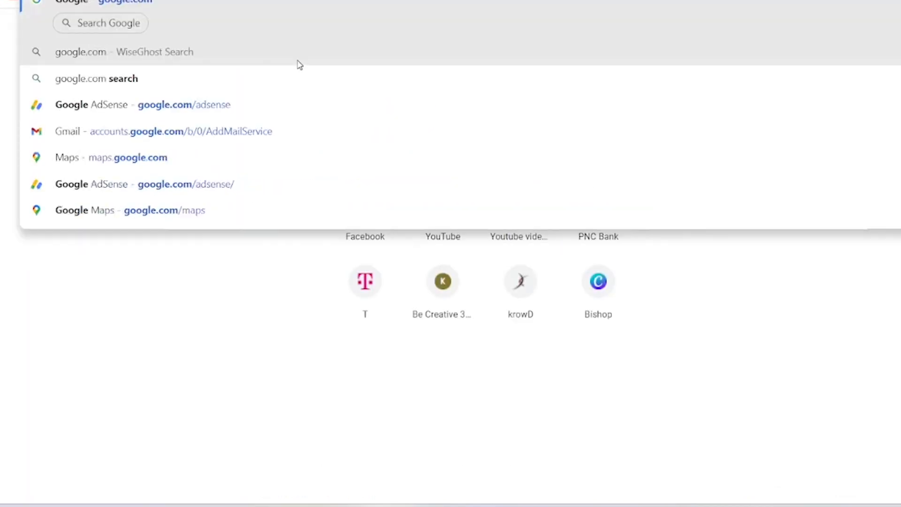
key("Return")
type("can")
left_click(352, 266)
left_click(168, 93)
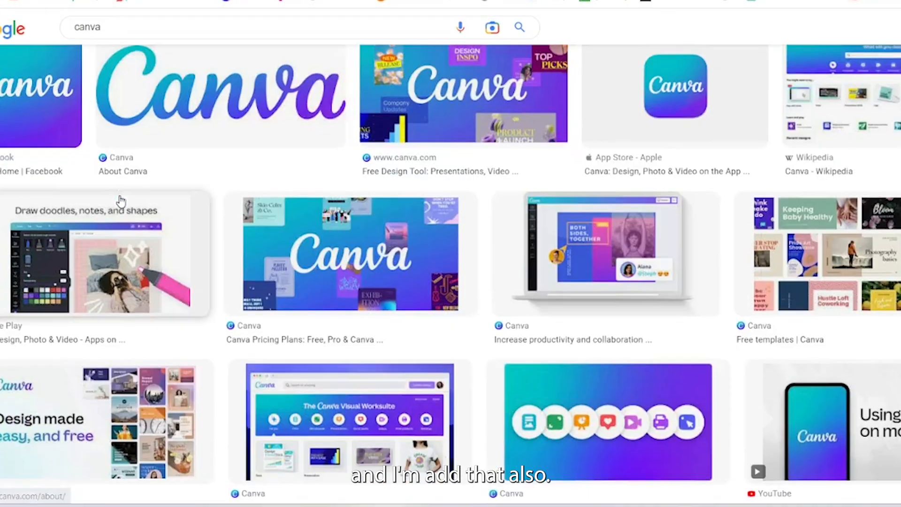
- Save the square Canva logo from the image results as "canva" in the Desktop's Thumbnail folder
right_click(12, 237)
left_click(61, 360)
left_click(278, 196)
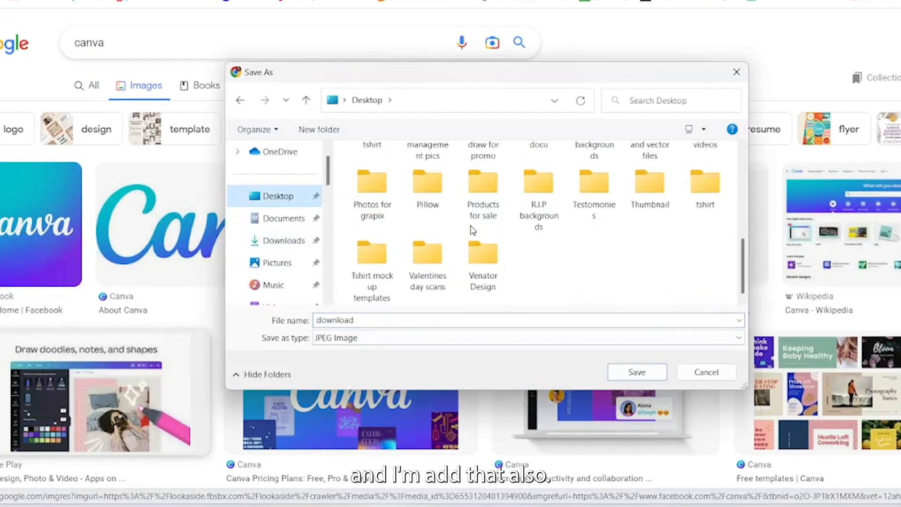
double_click(648, 202)
type("canva")
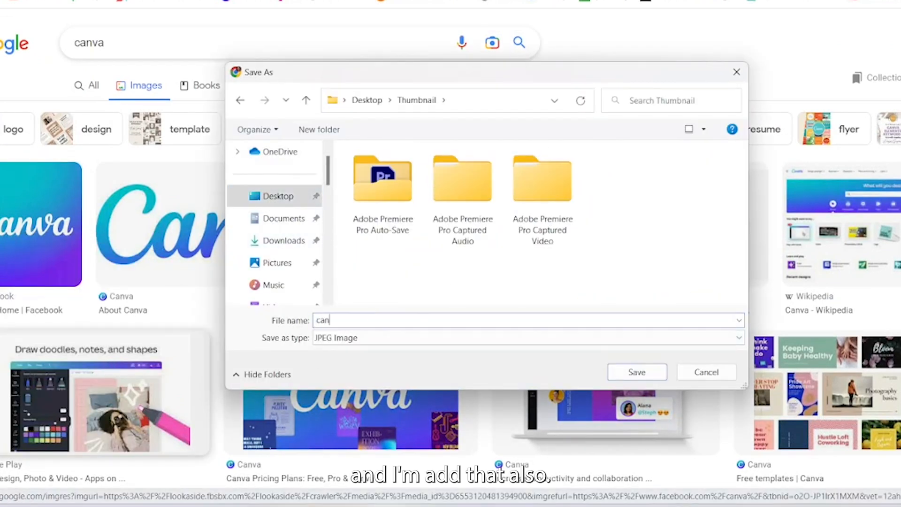
left_click(636, 372)
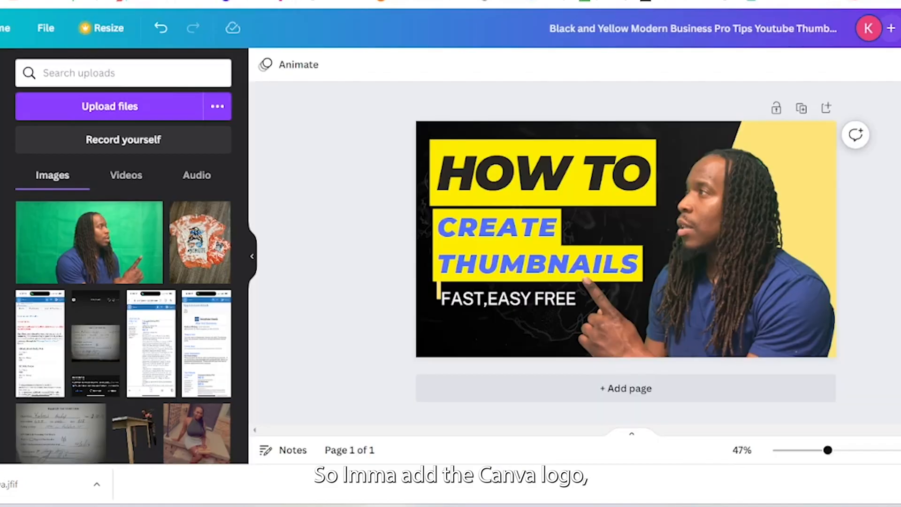
- Switch back to Canva, upload the "canva" logo, and place it small on the page below the "FAST,EASY FREE" line
left_click(110, 106)
left_click(637, 372)
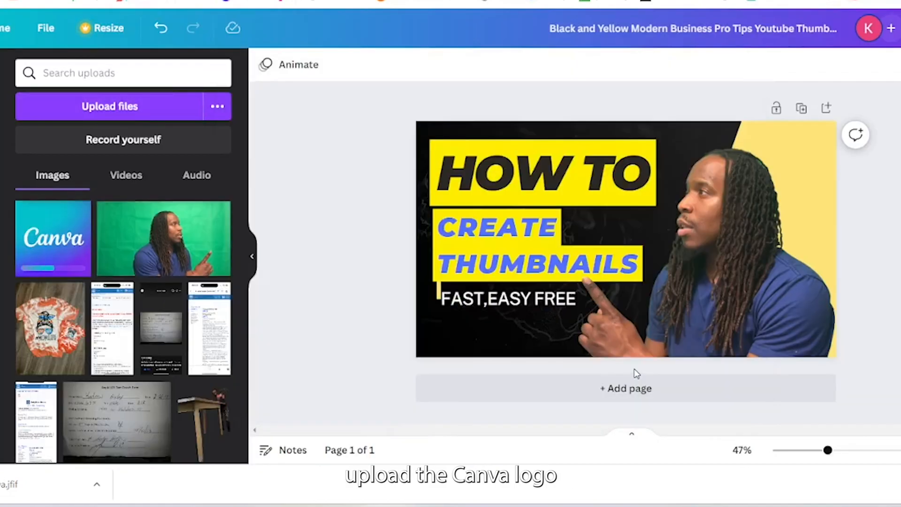
left_click(53, 238)
left_click_drag(626, 244, 542, 303)
left_click_drag(544, 242, 542, 259)
left_click_drag(544, 300, 545, 265)
left_click_drag(548, 322, 553, 299)
left_click_drag(603, 225, 499, 334)
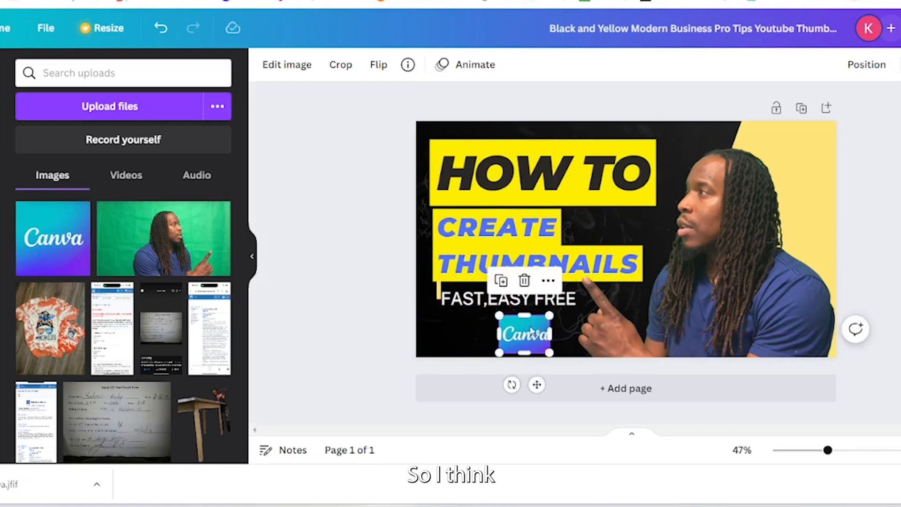
left_click(546, 282)
left_click(522, 344)
left_click(343, 72)
left_click(342, 68)
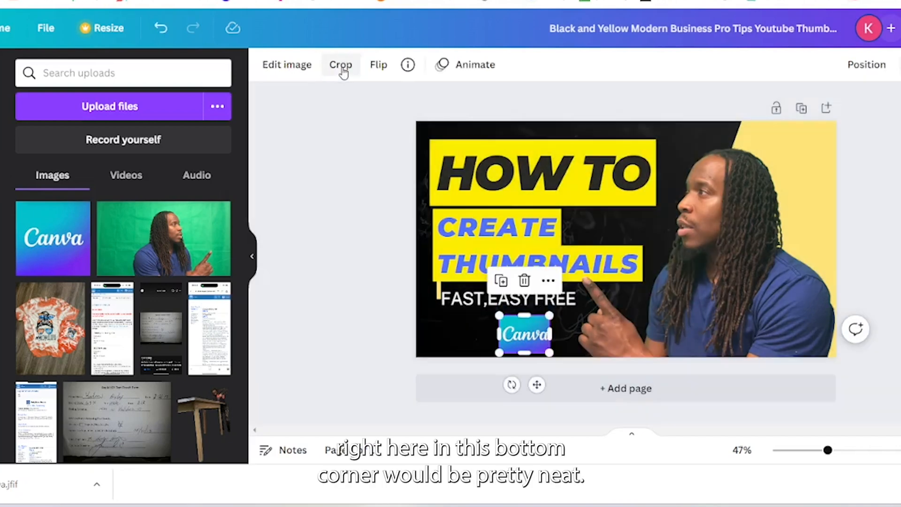
left_click(302, 69)
scroll(143, 263, "down", 10)
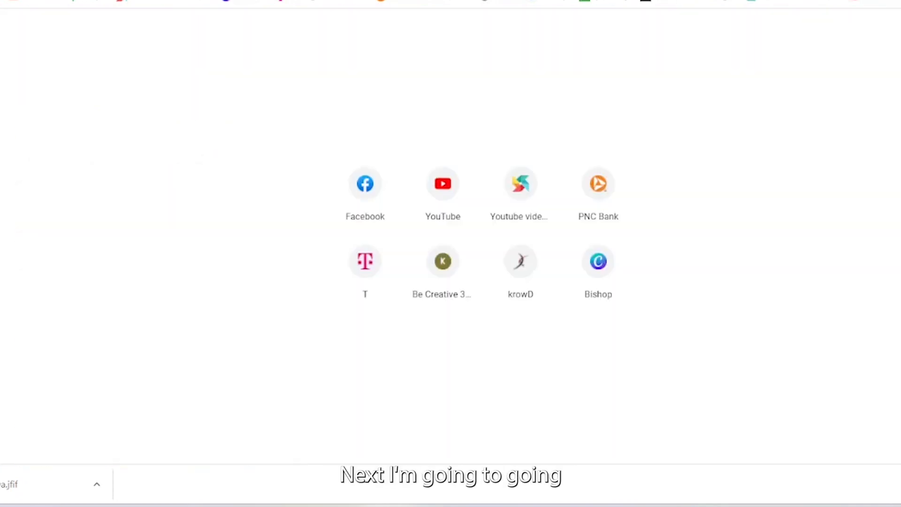
- Search Google for "photoshop cc" in a new browser tab and save the Adobe Photoshop logo image as "ps"
type("go")
key("Return")
type("phtosh")
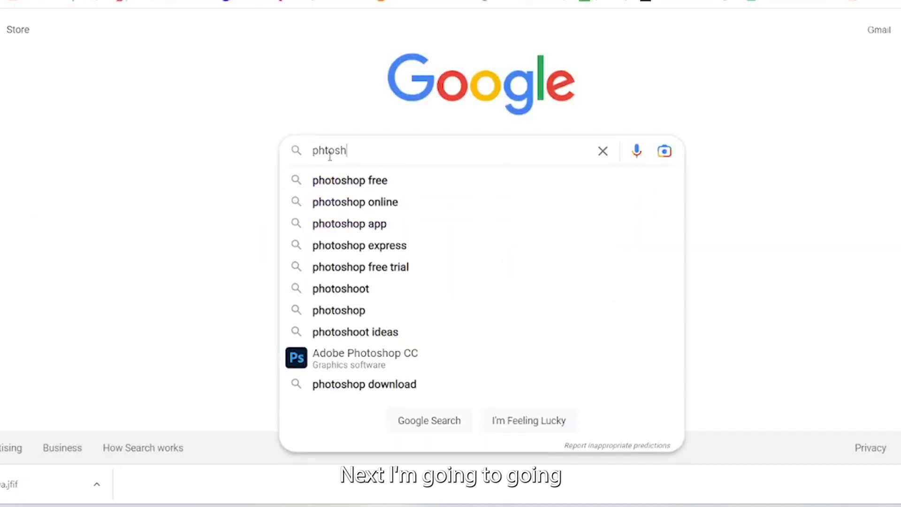
left_click(352, 351)
right_click(155, 238)
left_click(217, 387)
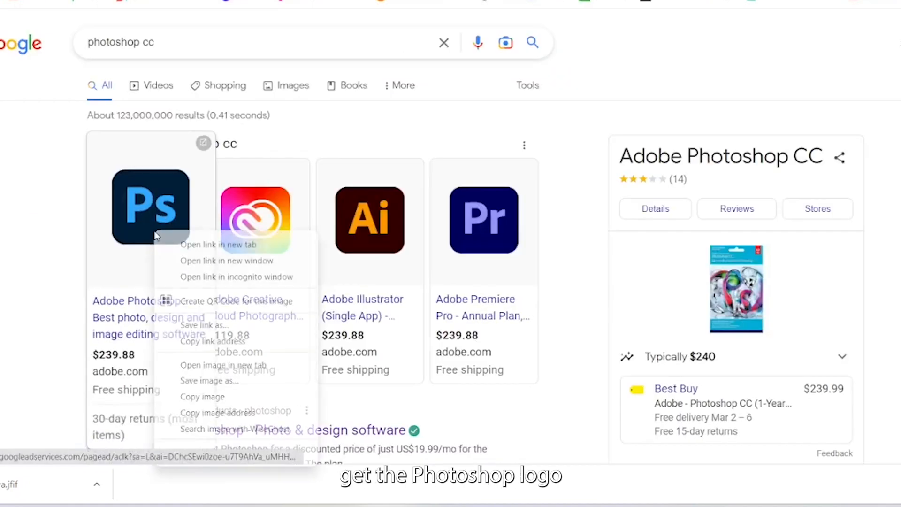
key("Return")
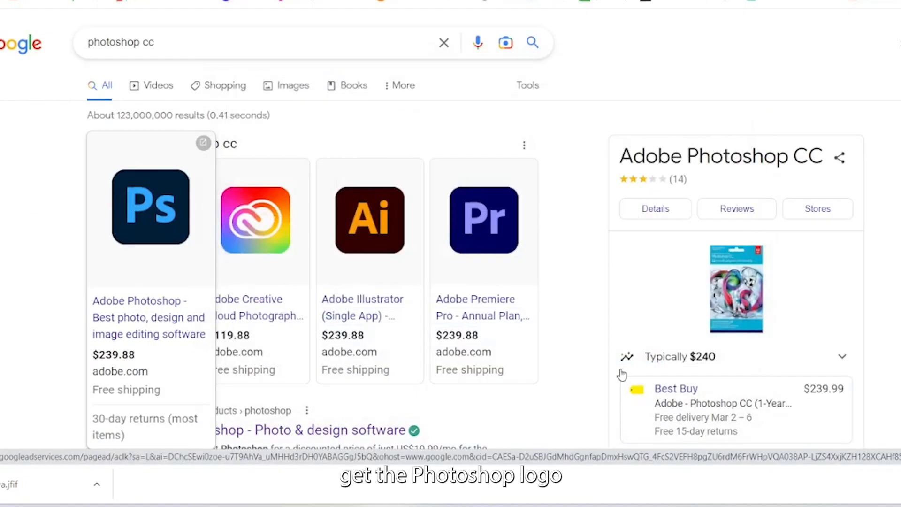
- Switch back to Canva, upload the "ps" logo from the Thumbnail folder, and add it to the page
left_click(178, 111)
left_click(695, 207)
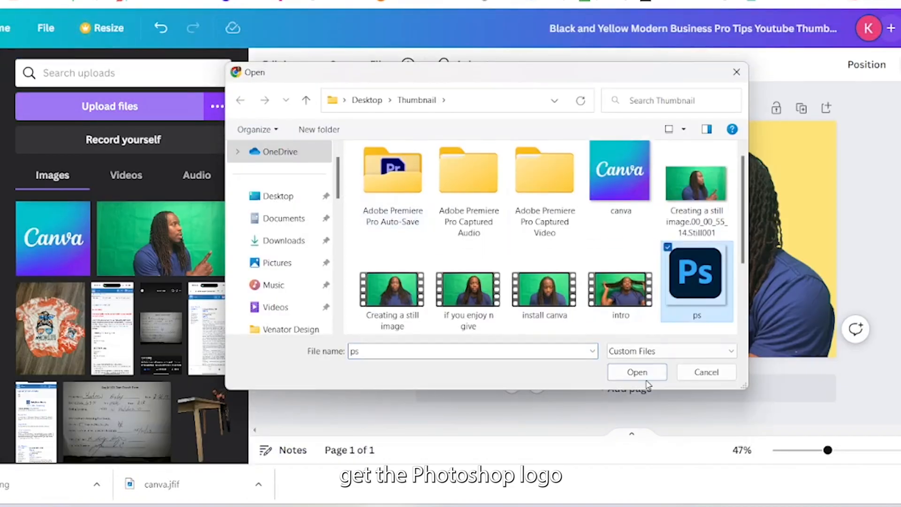
left_click(640, 372)
left_click(85, 260)
- Shrink the Photoshop logo into the page's upper-right corner and move the Canva logo directly beneath it
left_click_drag(624, 254, 468, 329)
left_click_drag(525, 260, 829, 129)
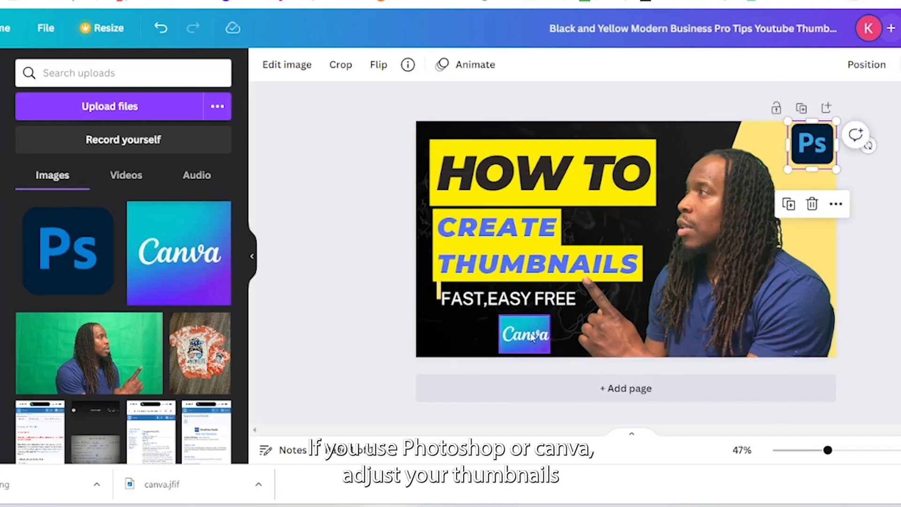
left_click_drag(525, 334, 805, 187)
left_click(894, 229)
- Slightly enlarge the "HOW TO" and "CREATE THUMBNAILS" texts and shift them toward the page's upper-left corner
left_click_drag(444, 129, 516, 307)
mouse_move(705, 310)
left_mouse_down()
mouse_move(728, 324)
mouse_move(709, 305)
mouse_move(719, 313)
left_mouse_up()
mouse_move(717, 310)
left_mouse_down()
mouse_move(723, 317)
mouse_move(703, 304)
left_mouse_up()
- Position the "FAST,EASY FREE" line below the headline, aligned with its left edge, and make it read "FAST,EASY,FREE"
left_click(497, 324)
left_click_drag(479, 295, 417, 293)
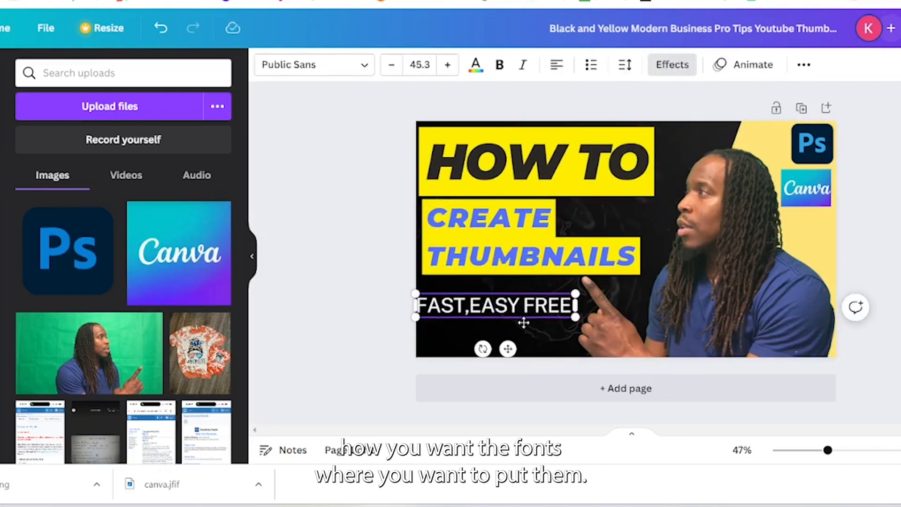
left_click_drag(508, 349, 518, 344)
left_click(378, 378)
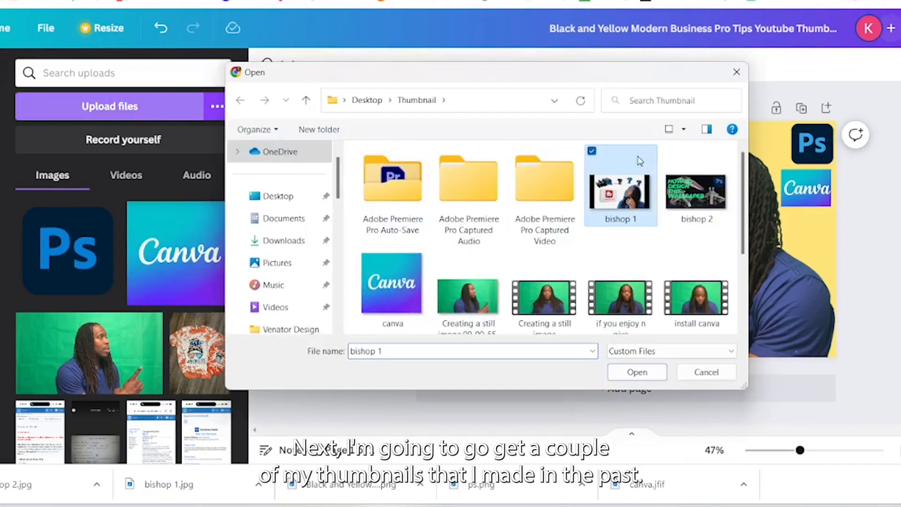
- Upload the "bishop 1" image, place it small in the page's lower-left corner, and nudge "FAST,EASY,FREE" up above it
double_click(640, 157)
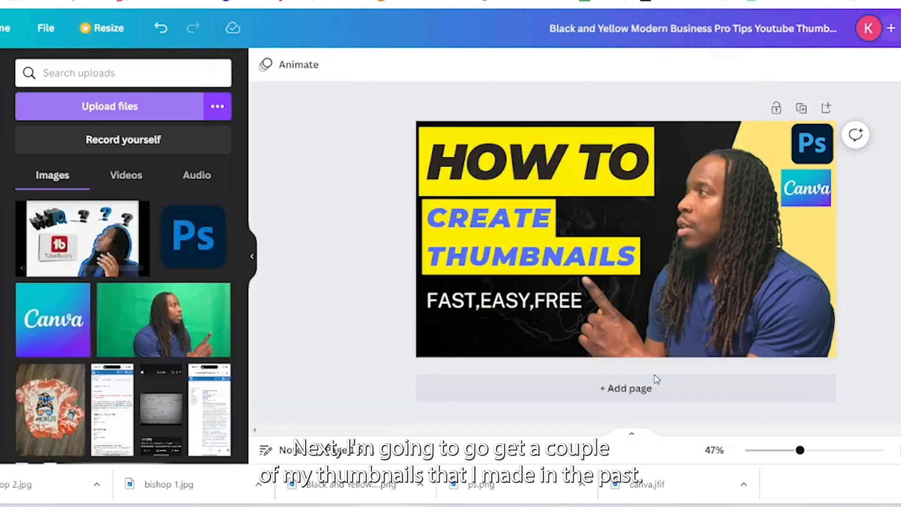
left_click_drag(179, 230, 587, 245)
left_click_drag(517, 239, 535, 239)
left_click_drag(735, 239, 575, 289)
left_click_drag(603, 238, 484, 293)
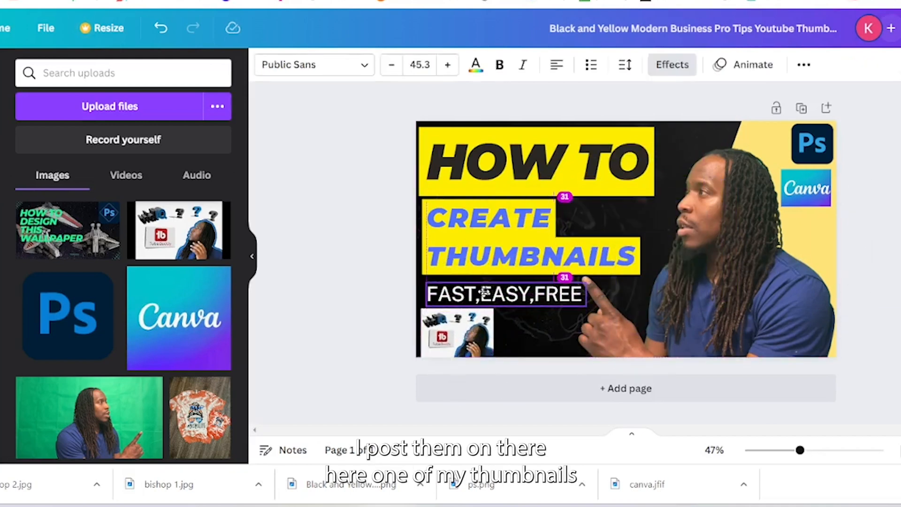
- Add the "HOW TO DESIGN THIS WALLPAPER" image, shrink it beside the small thumbnail in the page's lower-left corner, and nudge that thumbnail into line
left_click(460, 333)
left_click_drag(460, 334, 461, 331)
left_click(68, 230)
left_click_drag(735, 176, 585, 263)
left_click_drag(561, 270, 583, 330)
left_click_drag(460, 331, 458, 332)
- Fine-tune the small wallpaper thumbnail's position beneath "FAST,EASY,FREE" and layer it behind the pointing hand
left_click(541, 328)
left_click_drag(541, 328, 541, 328)
right_click(546, 329)
left_click(629, 197)
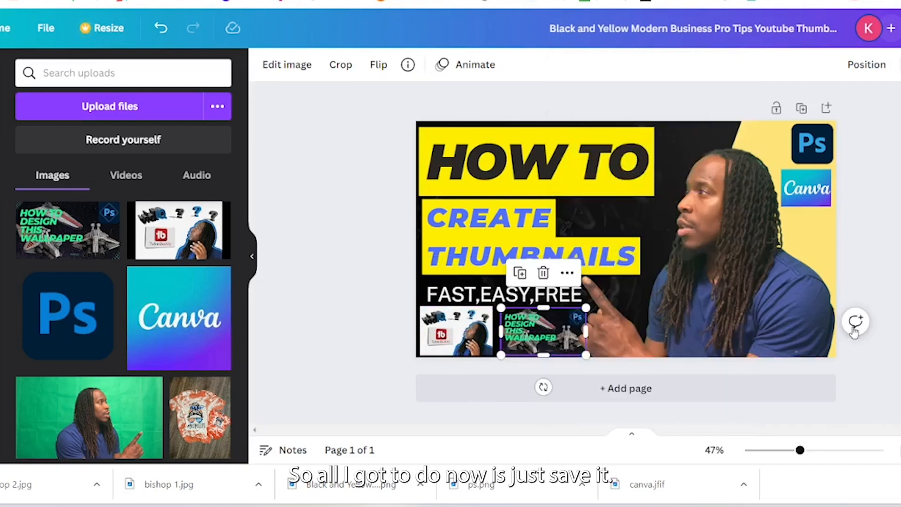
left_click(882, 330)
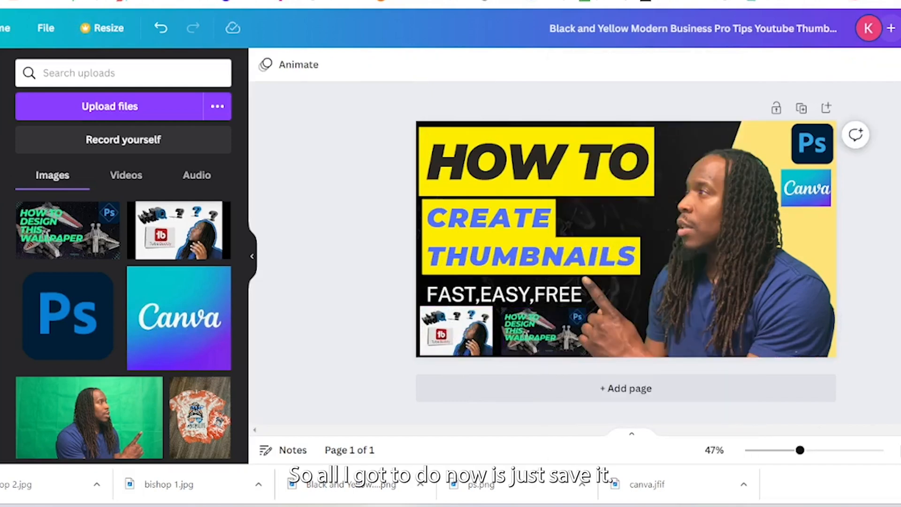
- Download the finished design as a PNG at 1,280 × 720 px
left_click(900, 28)
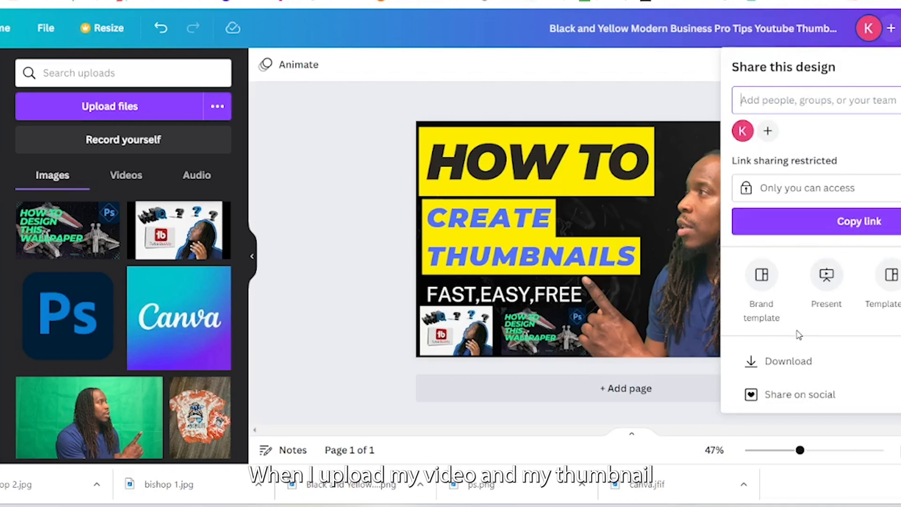
left_click(775, 370)
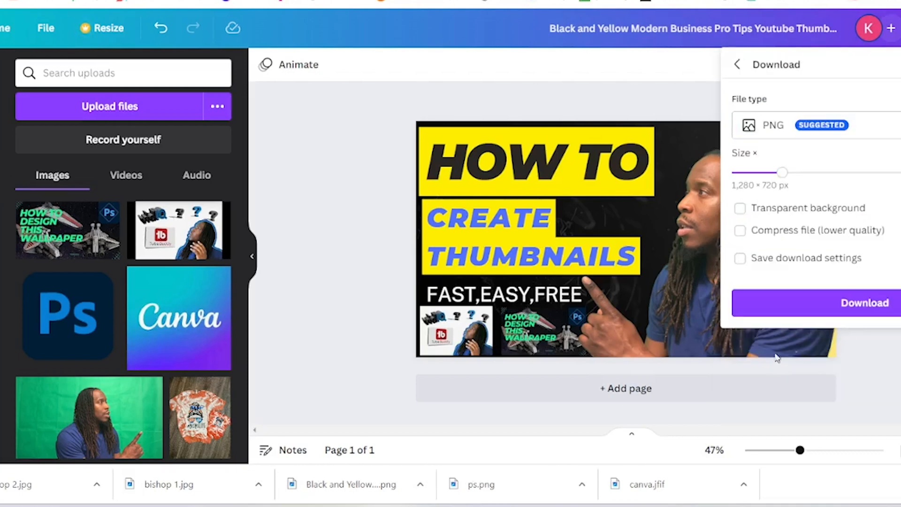
left_click(785, 308)
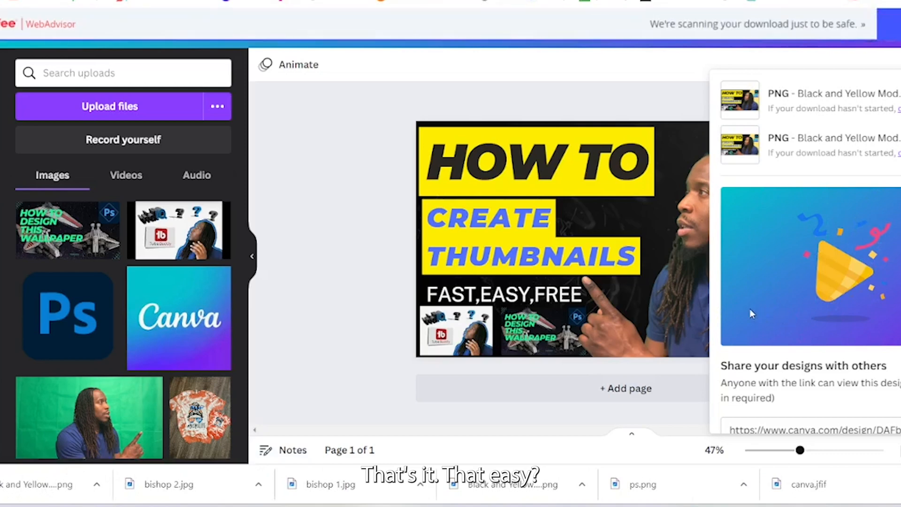
- Show the newly downloaded PNG in its Downloads folder and open "Black and Yellow Modern Business Pro Tips Youtube Thumbnail (1)" to check it
right_click(21, 490)
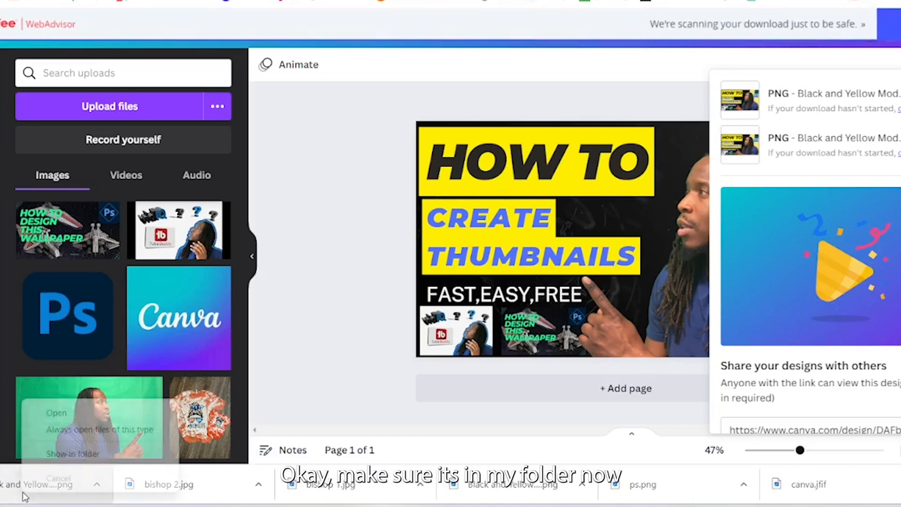
left_click(62, 453)
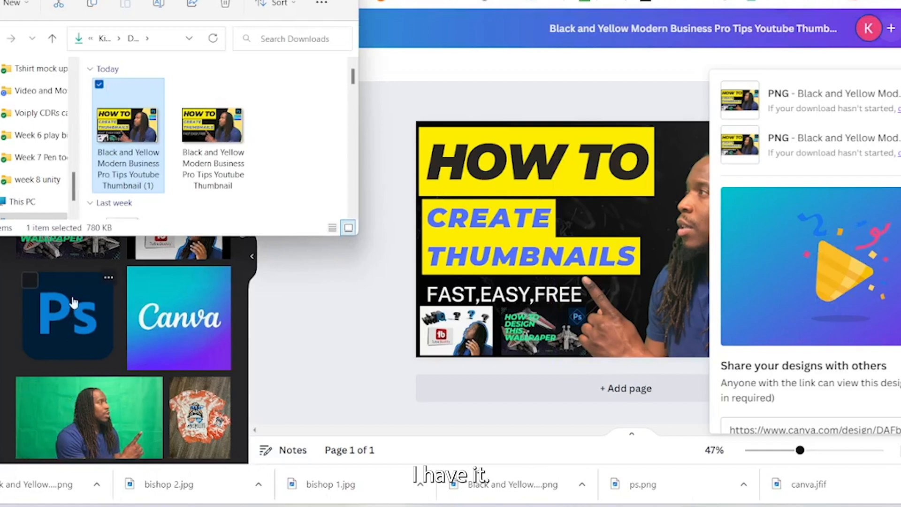
double_click(137, 139)
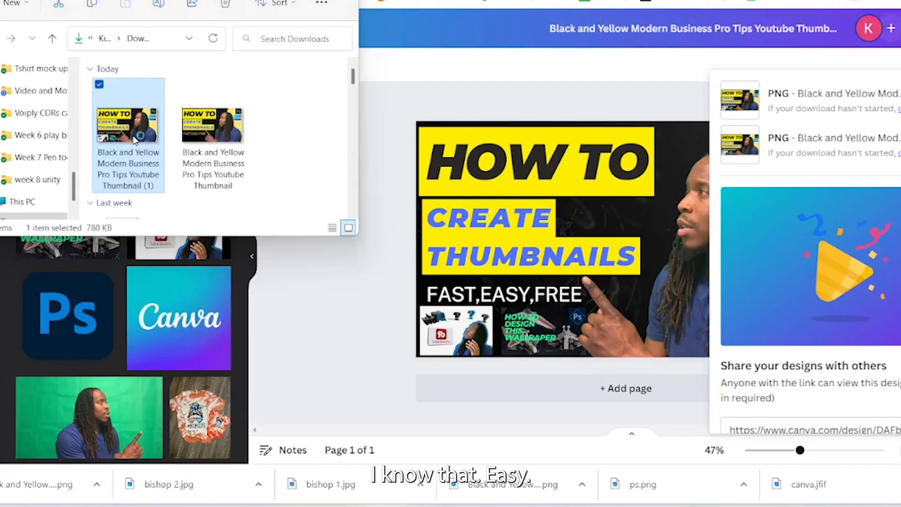